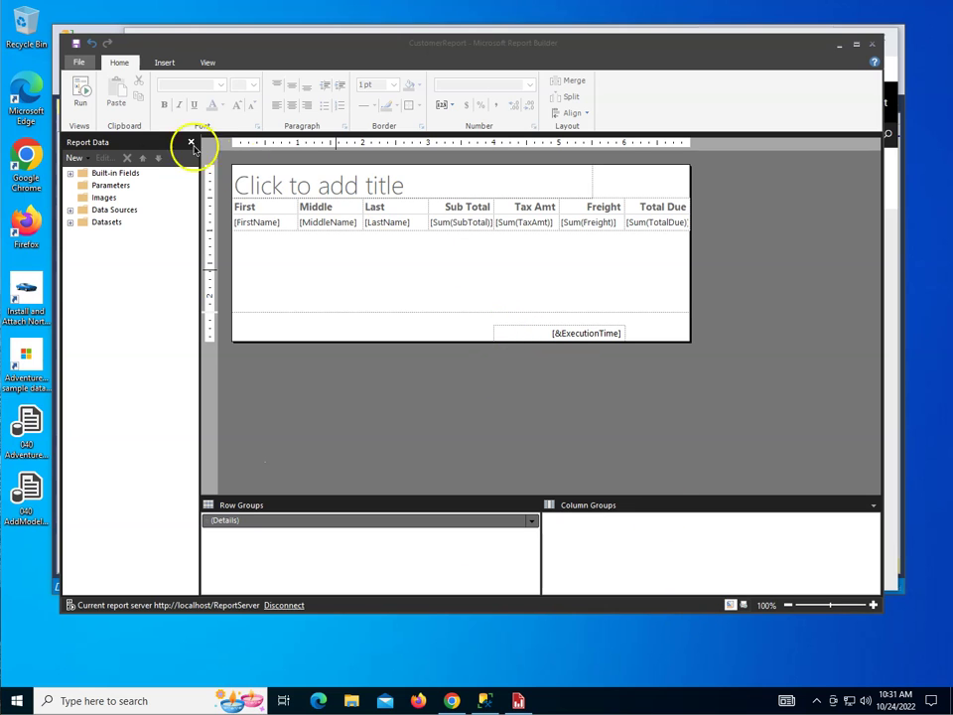
Run the CustomerReport preview listing names, Sub Total, Tax Amt, Freight and Total Due per customer
left_click(80, 92)
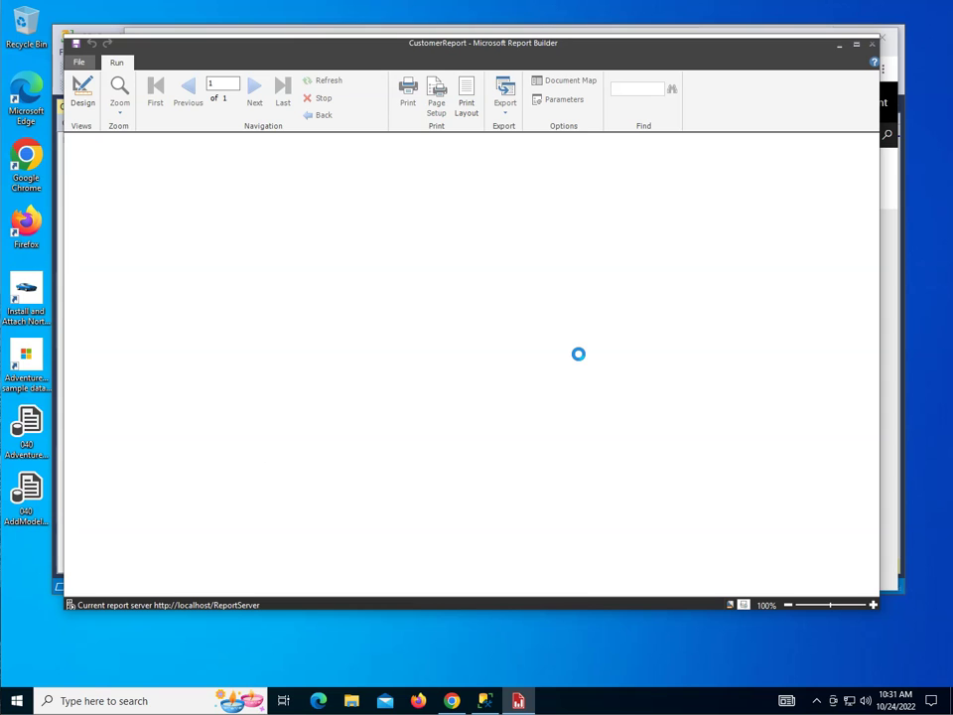
left_click(576, 353)
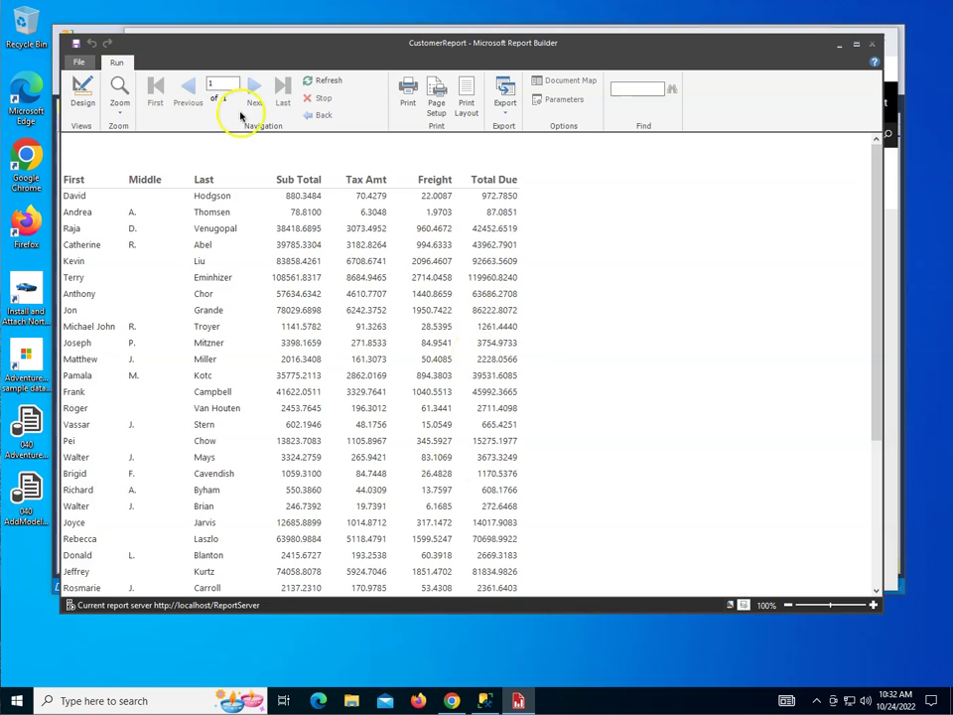
Back in design view, enter the report title 'Customer Sepending Report' in the title box
left_click(82, 92)
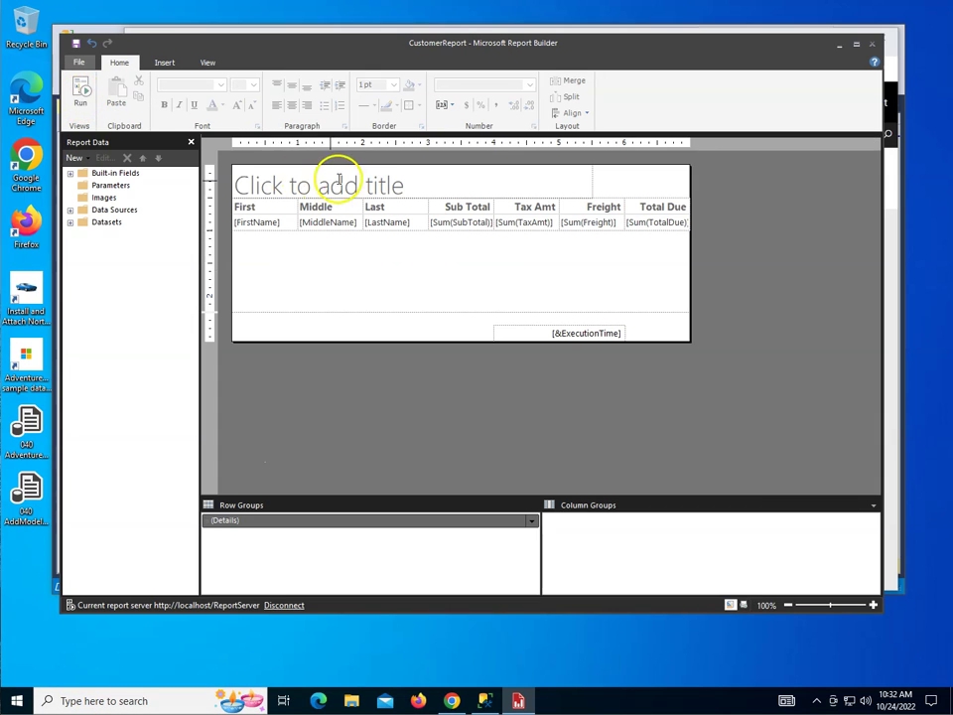
left_click(359, 185)
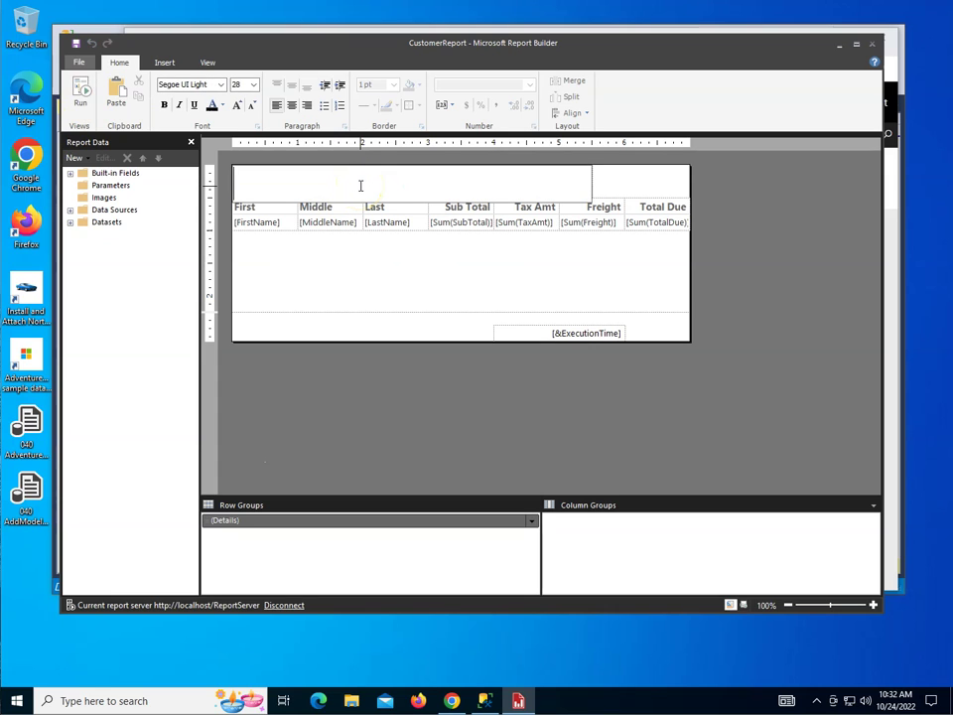
type("Customer S")
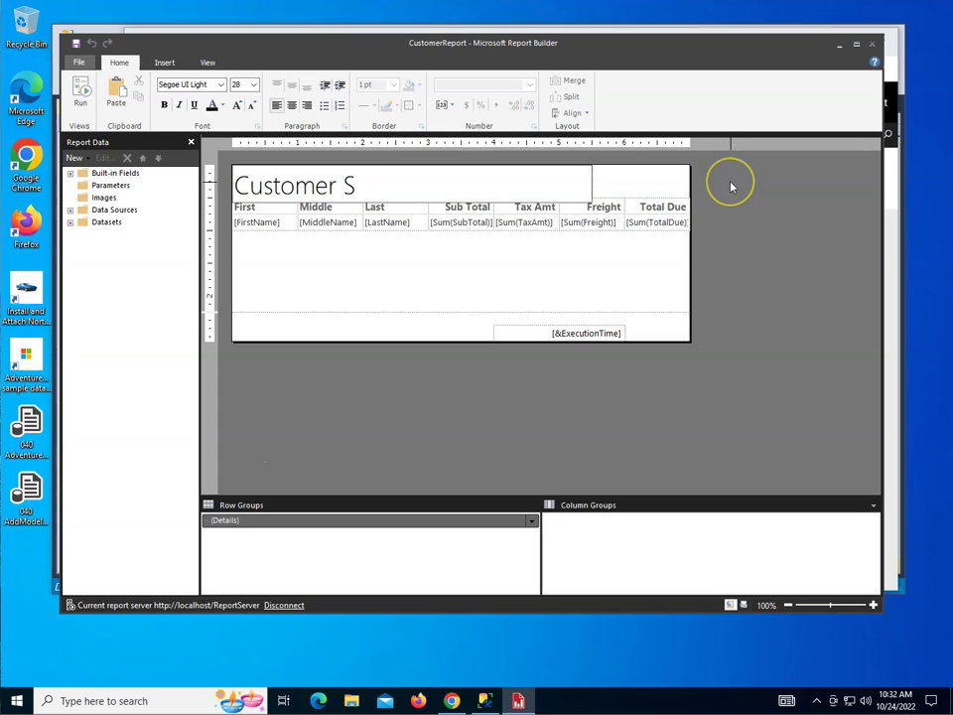
type("epending Report")
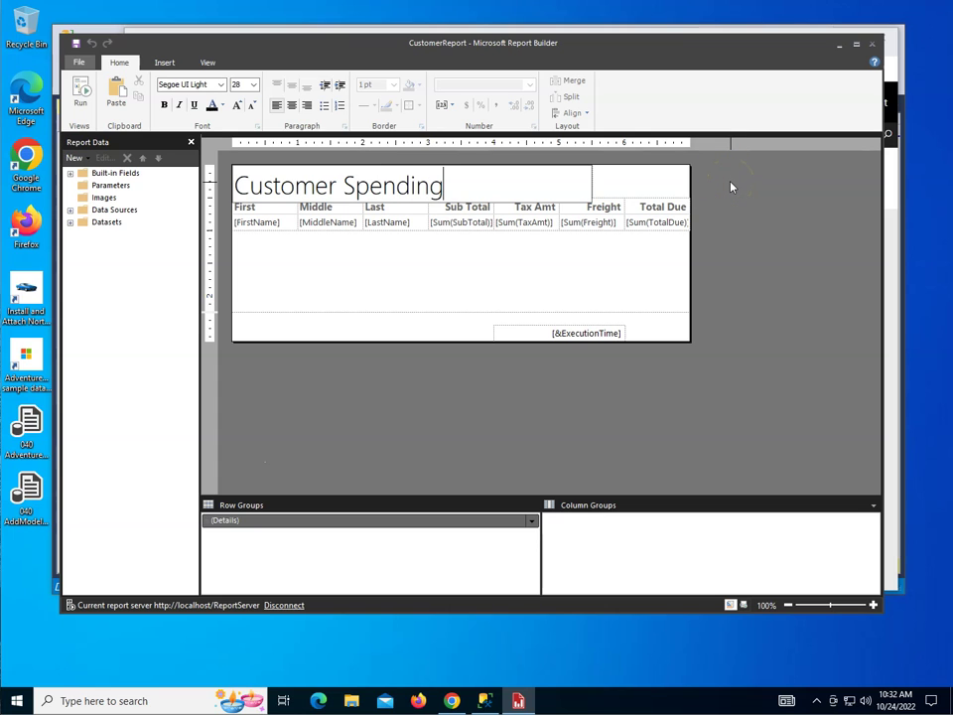
left_click(676, 197)
left_click(624, 264)
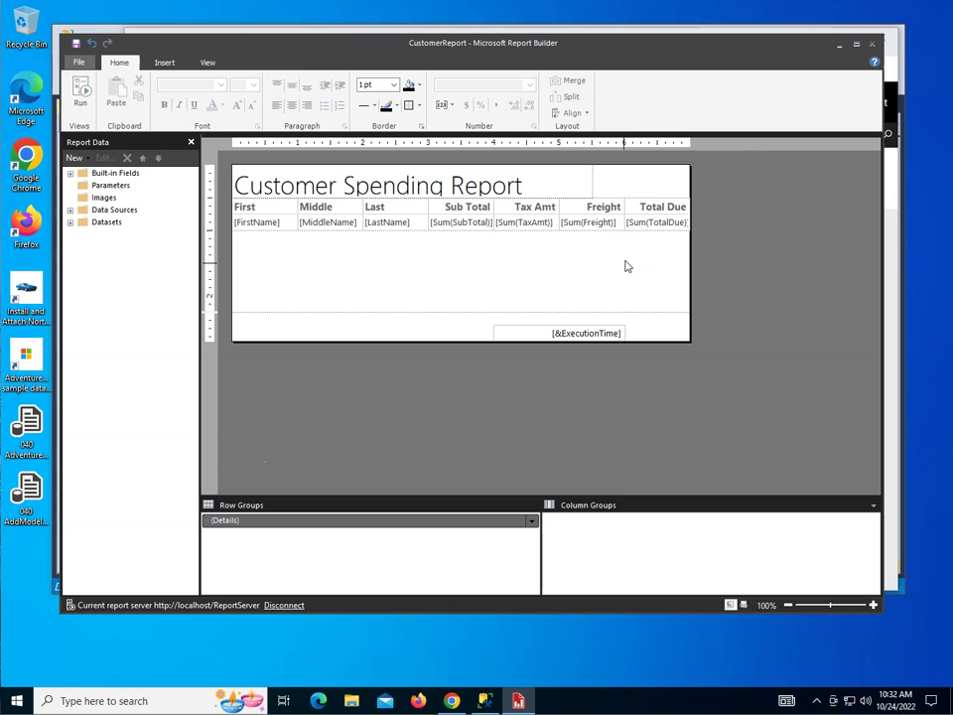
left_click(600, 284)
Insert a column right of Total Due and give it the header 'Indicator'
right_click(674, 222)
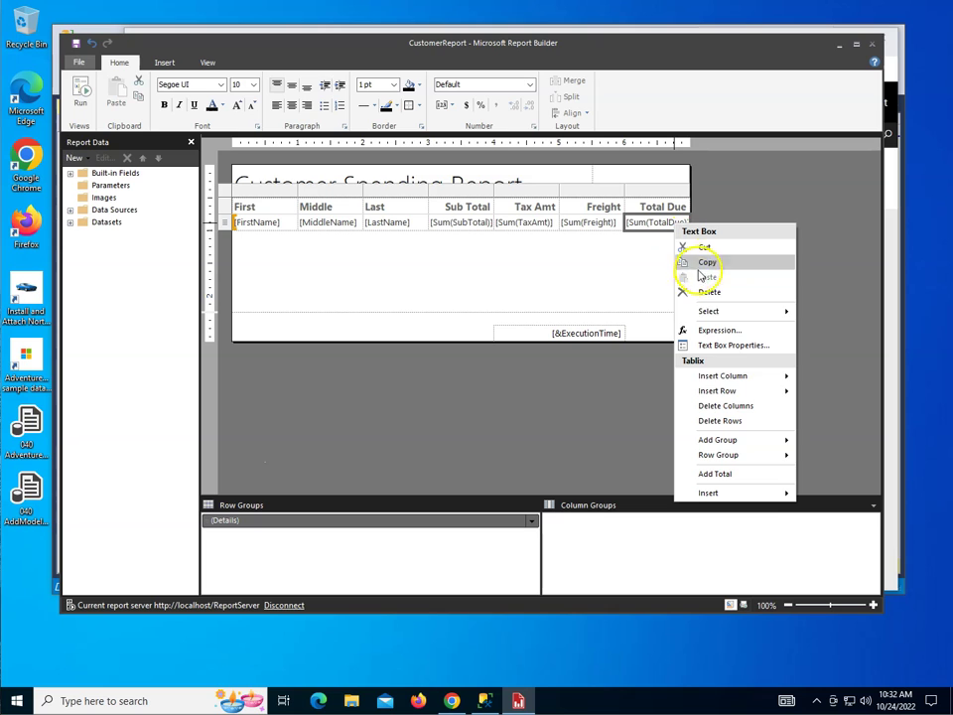
mouse_move(766, 495)
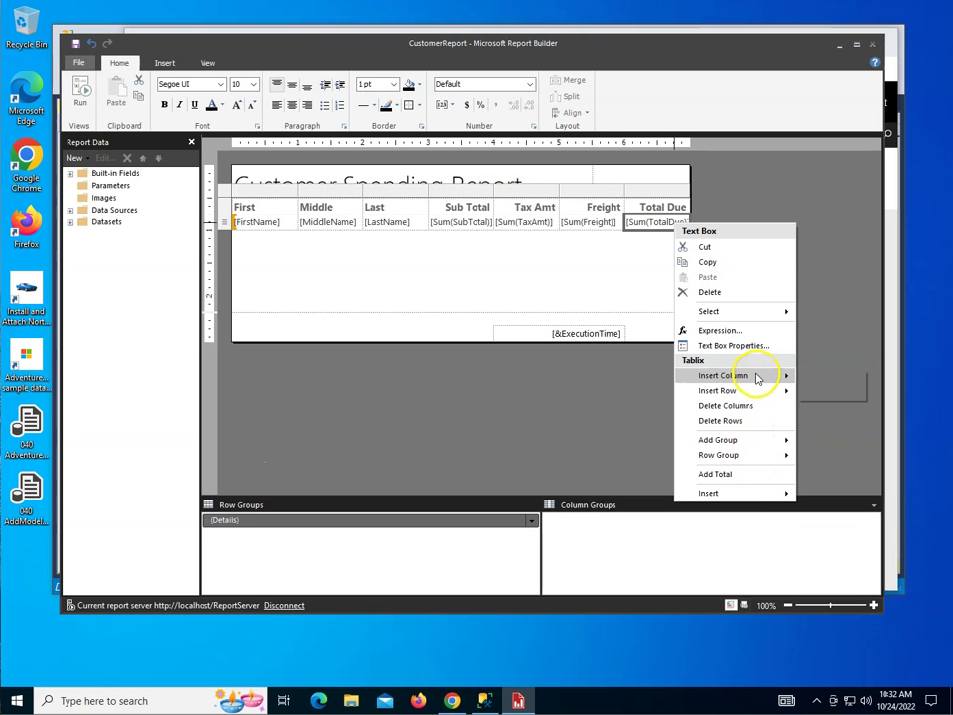
mouse_move(782, 377)
left_click(822, 393)
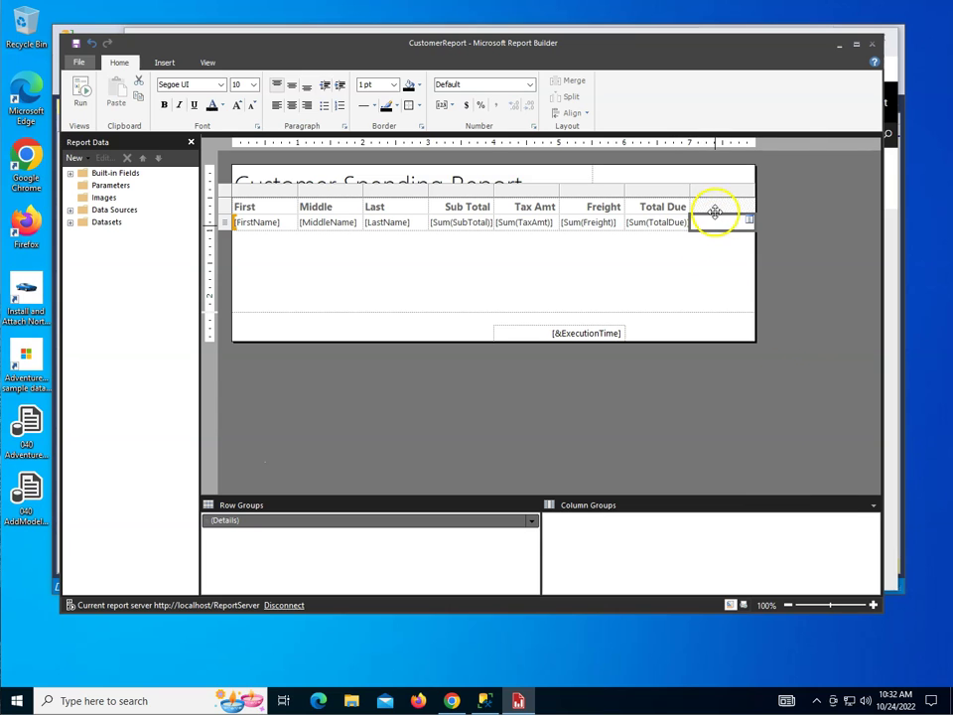
left_click(714, 210)
left_click(715, 214)
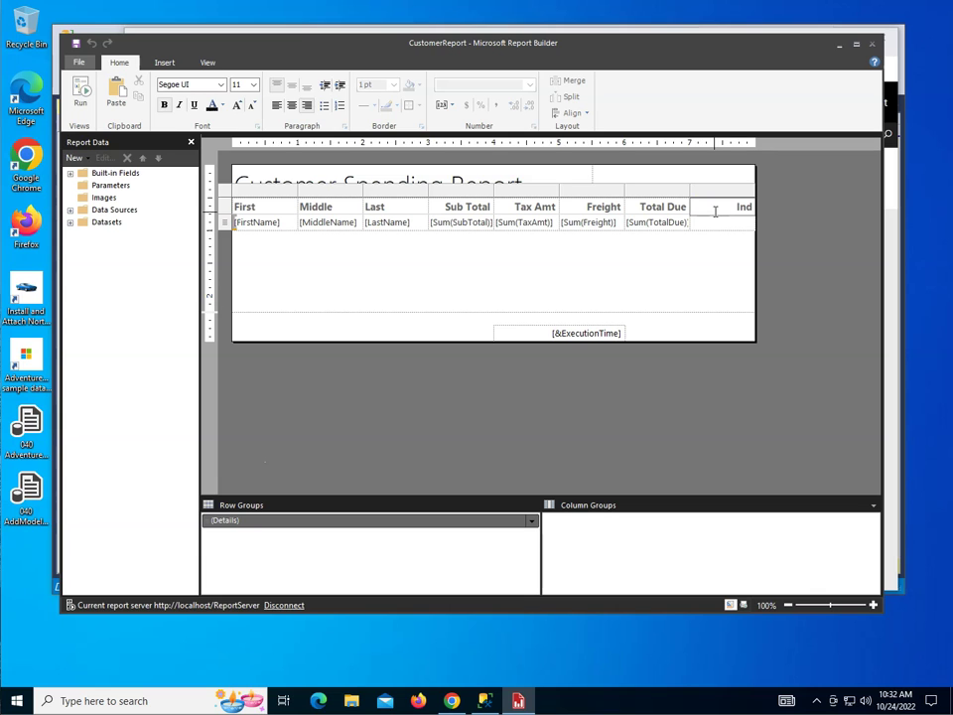
type("Indicator")
left_click(711, 227)
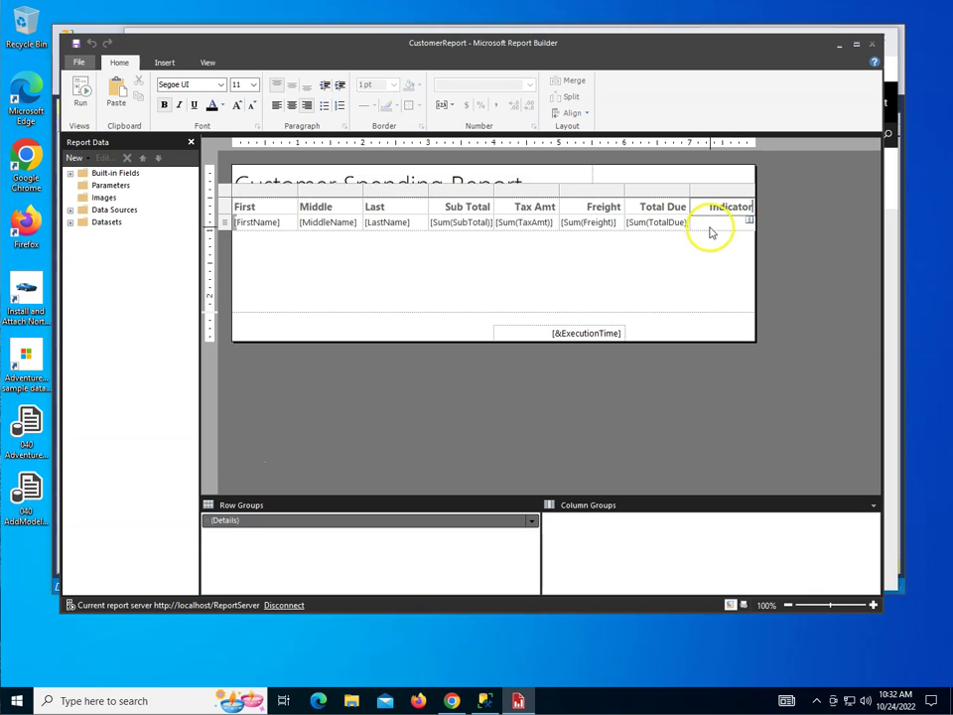
Insert an indicator into the Indicator data cell and choose the red, yellow and green circles set
right_click(711, 228)
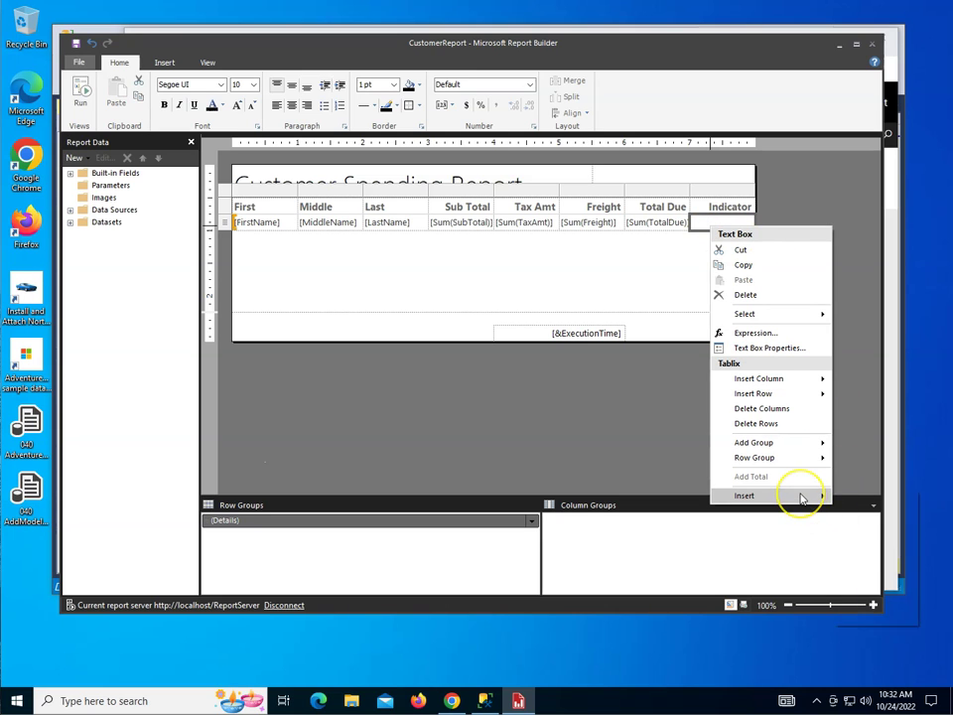
mouse_move(802, 497)
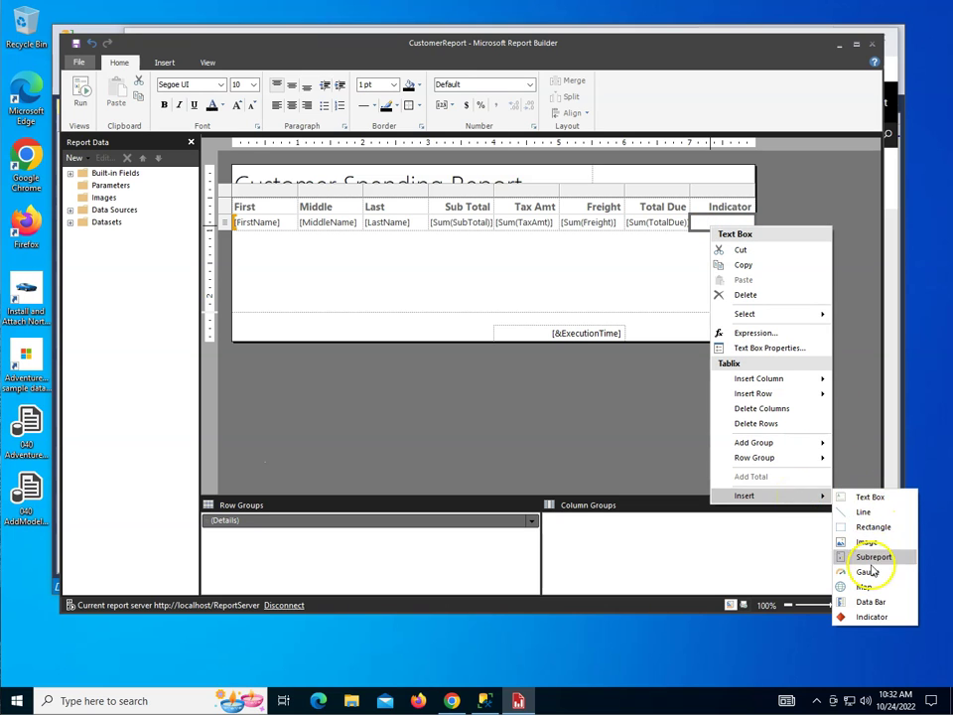
left_click(856, 617)
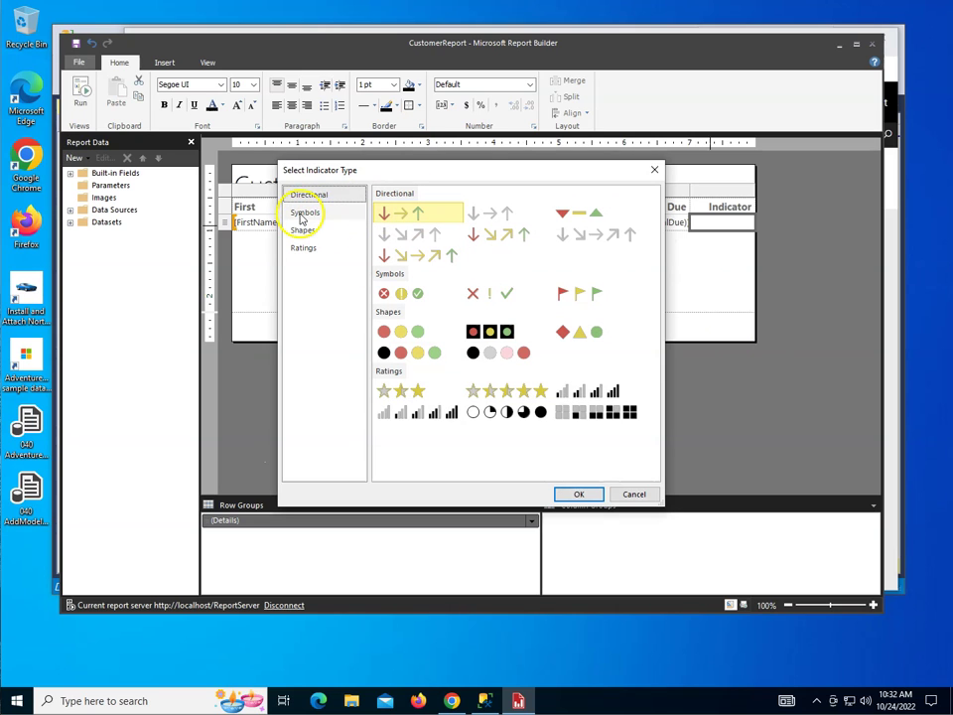
left_click(303, 214)
left_click(302, 230)
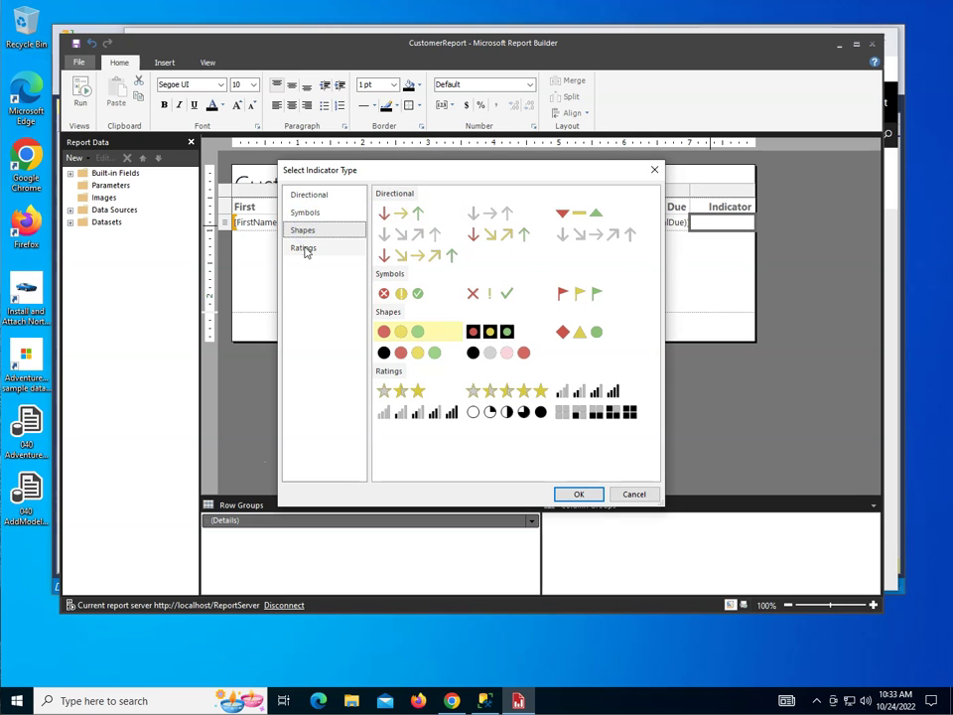
left_click(303, 247)
left_click(323, 196)
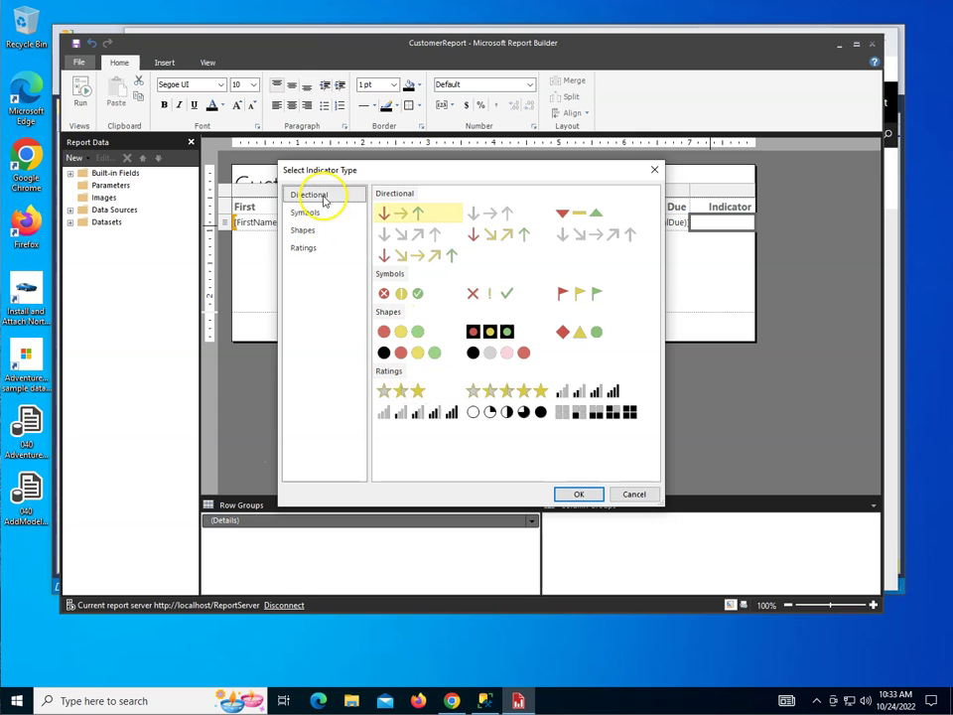
left_click(399, 334)
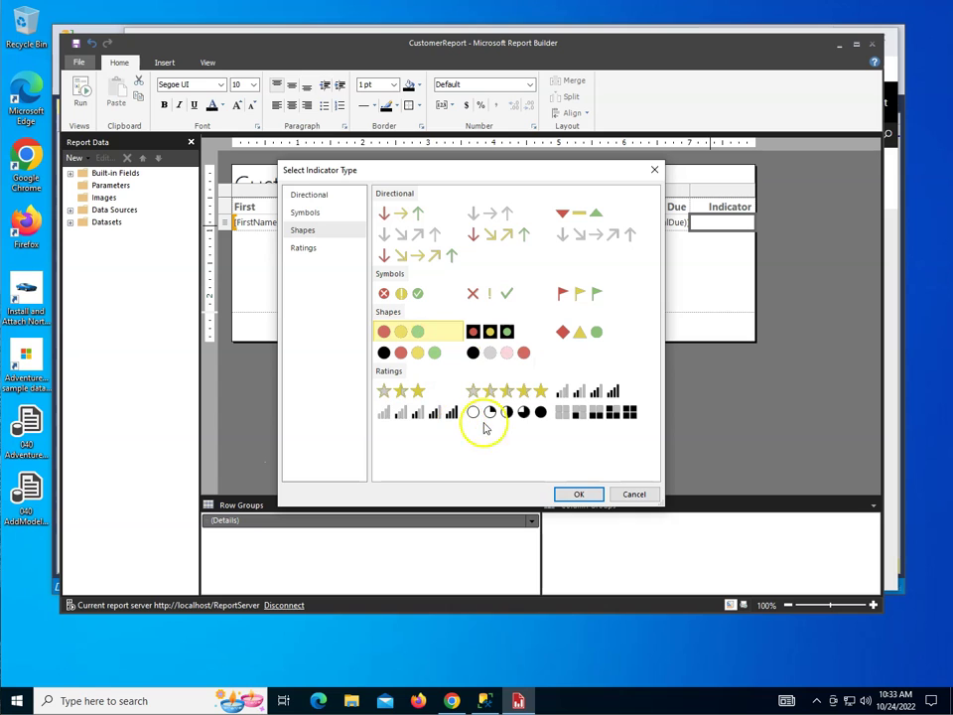
Confirm the circle indicator, preview the still-blank Indicator column, then reselect that cell in design
left_click(571, 493)
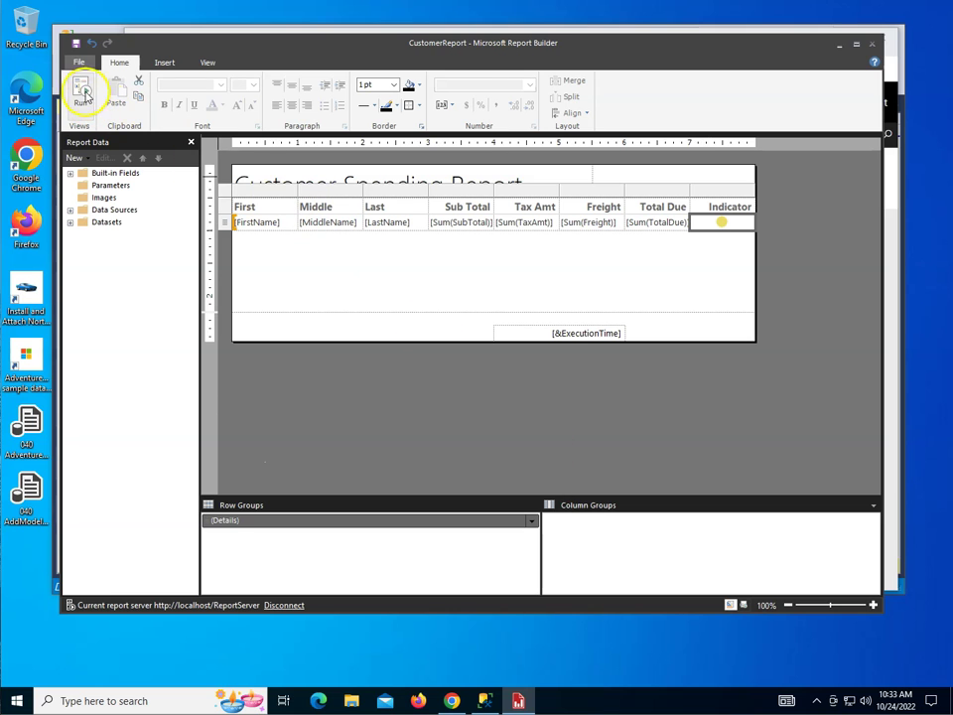
left_click(82, 93)
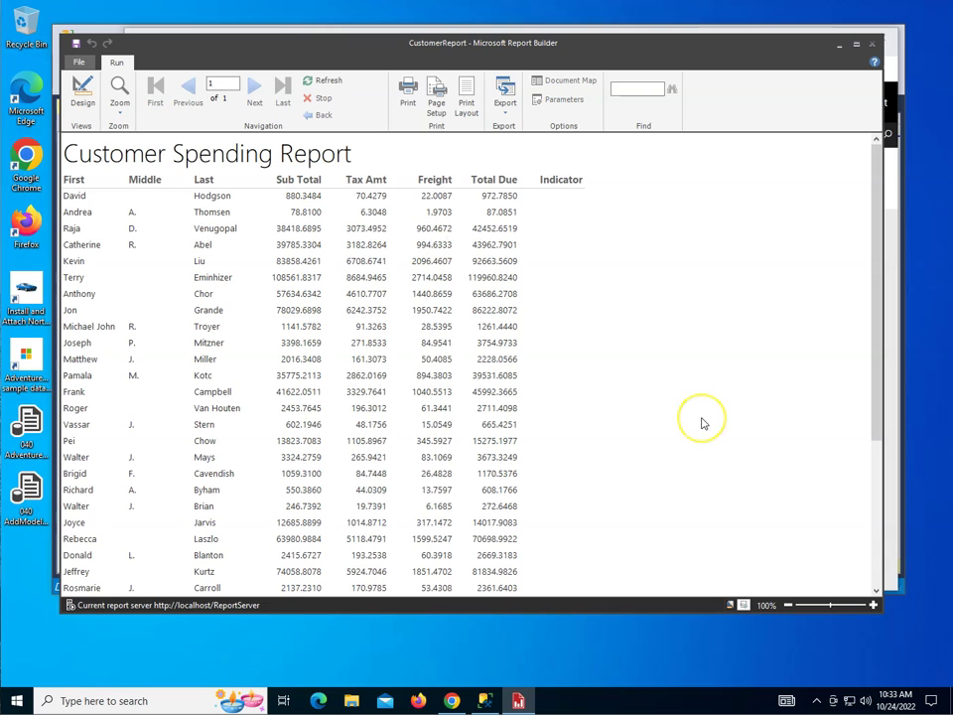
left_click(79, 93)
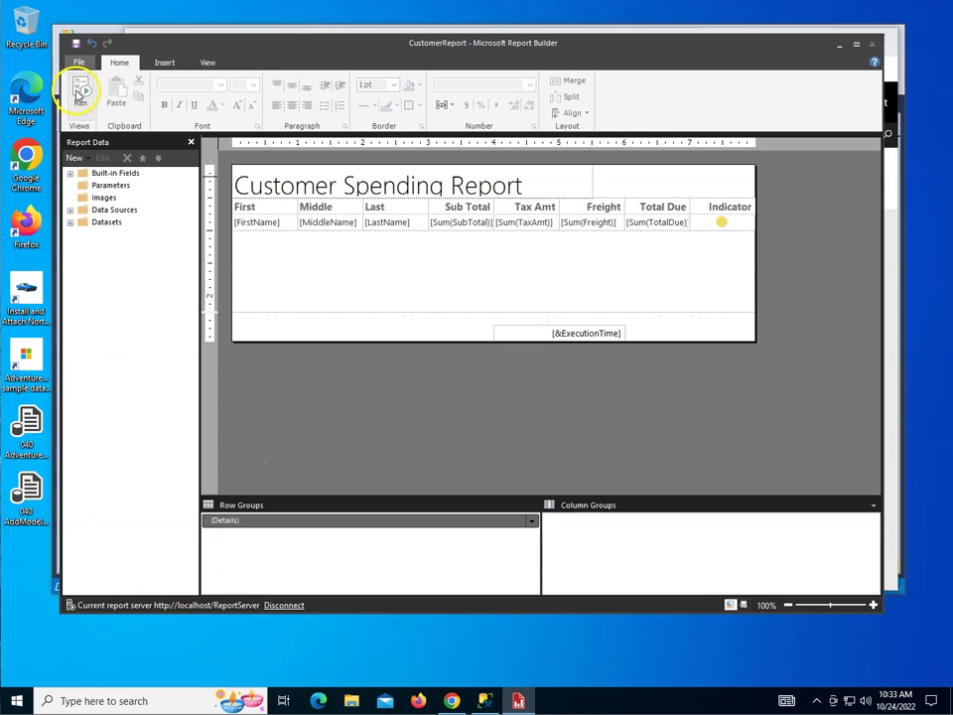
left_click(722, 225)
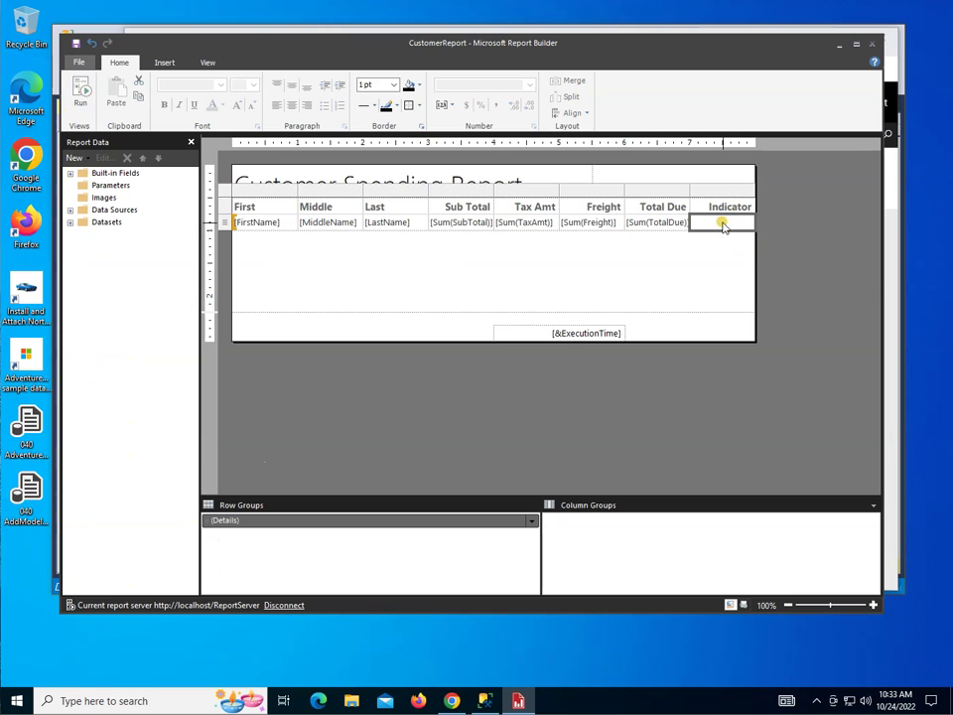
In Indicator Properties, rename the indicator to TotalDue and switch to the Value and States page
left_click(722, 224)
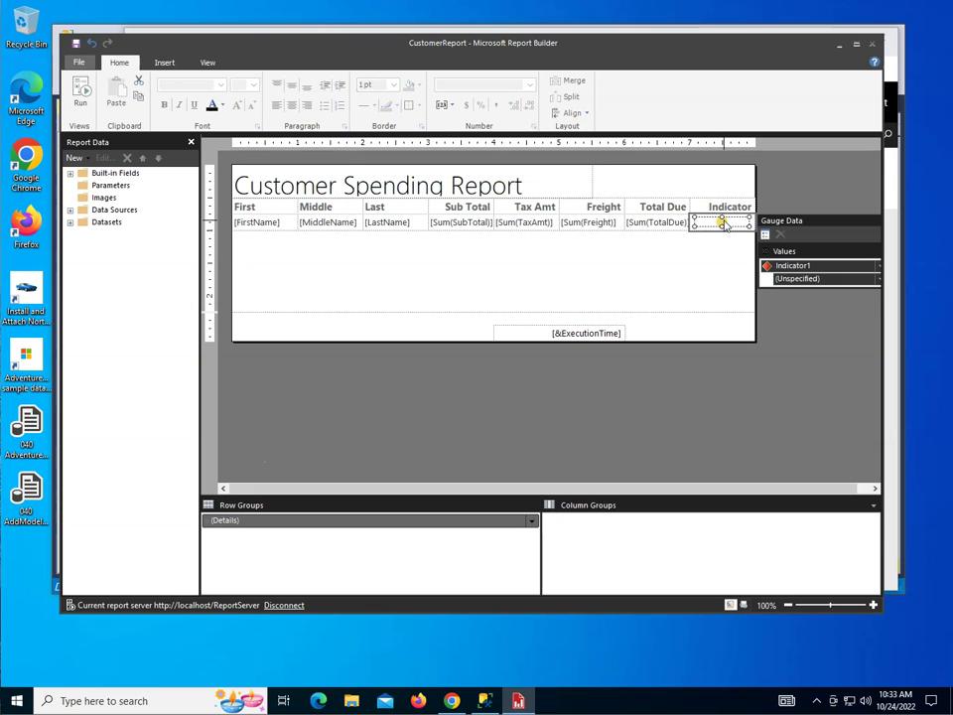
left_click(723, 223)
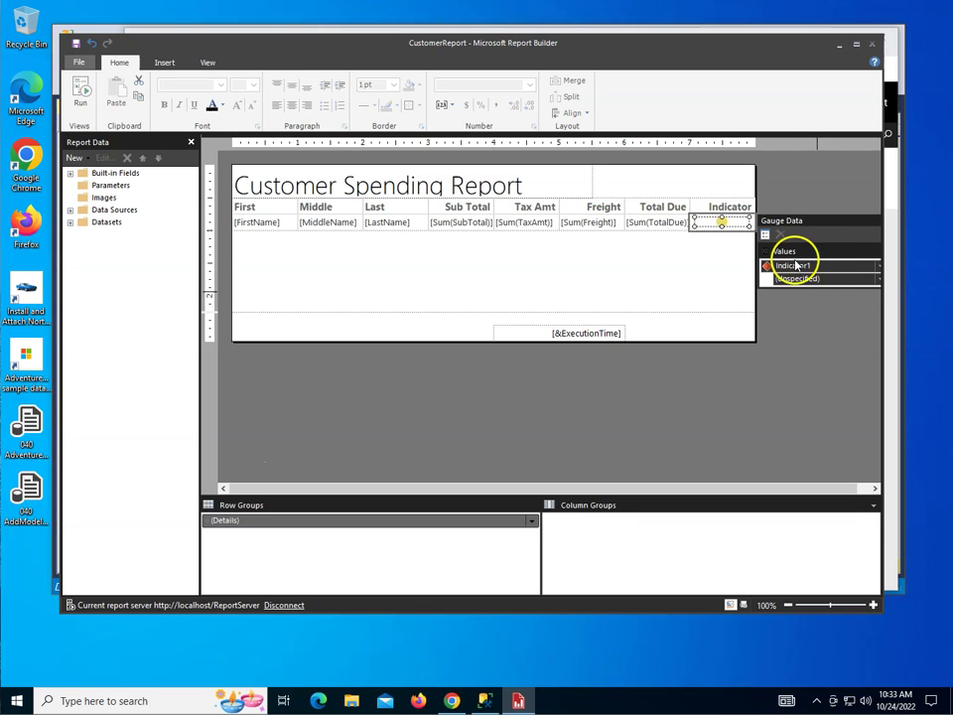
left_click(878, 266)
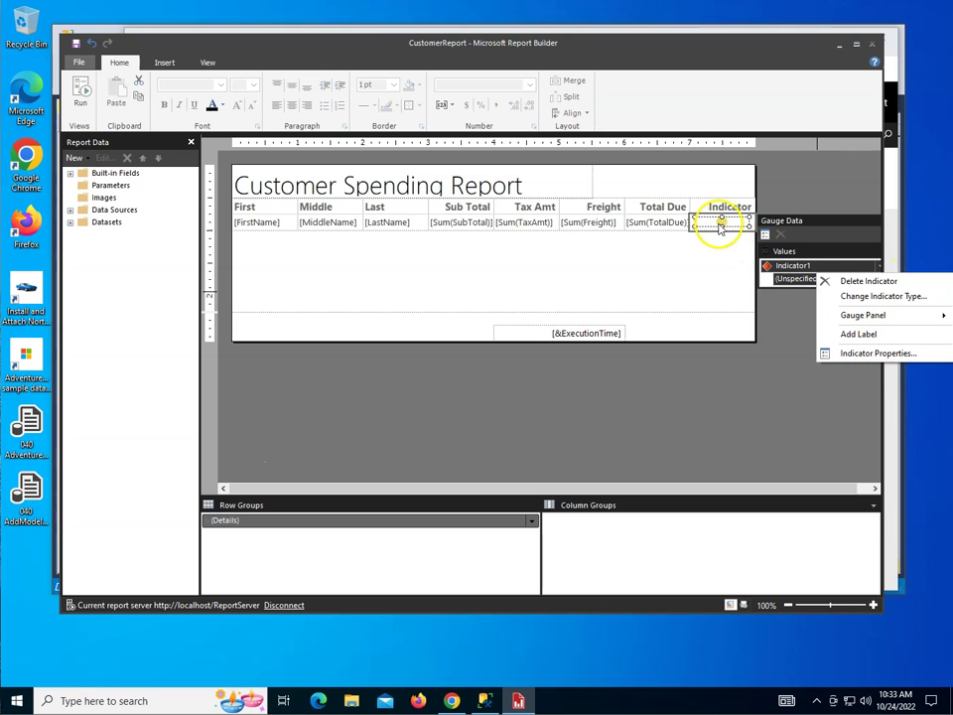
right_click(721, 225)
left_click(766, 303)
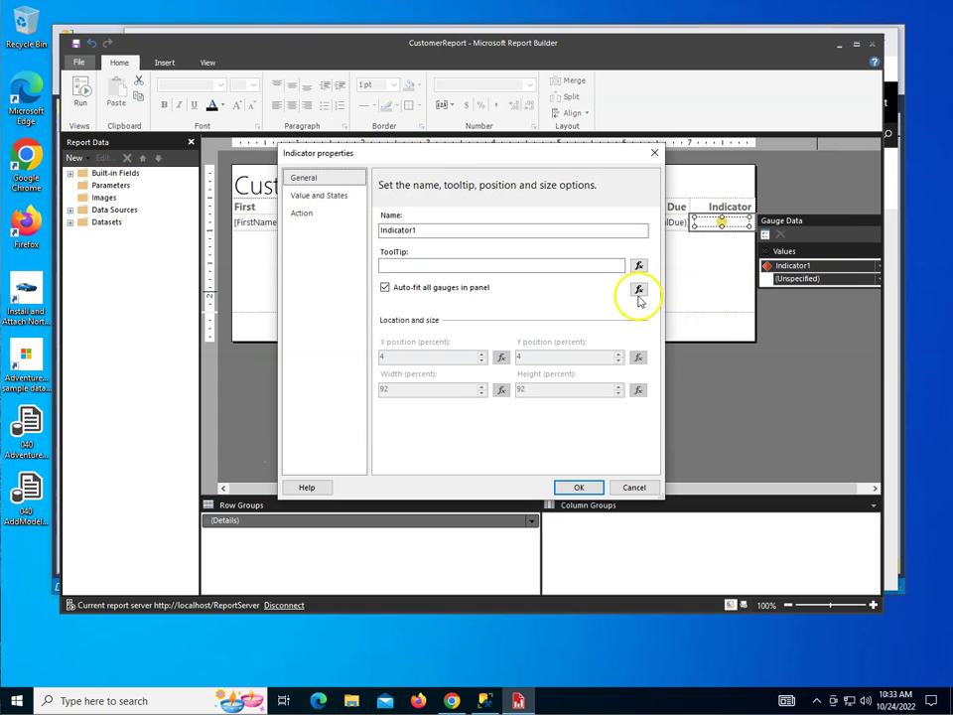
double_click(444, 231)
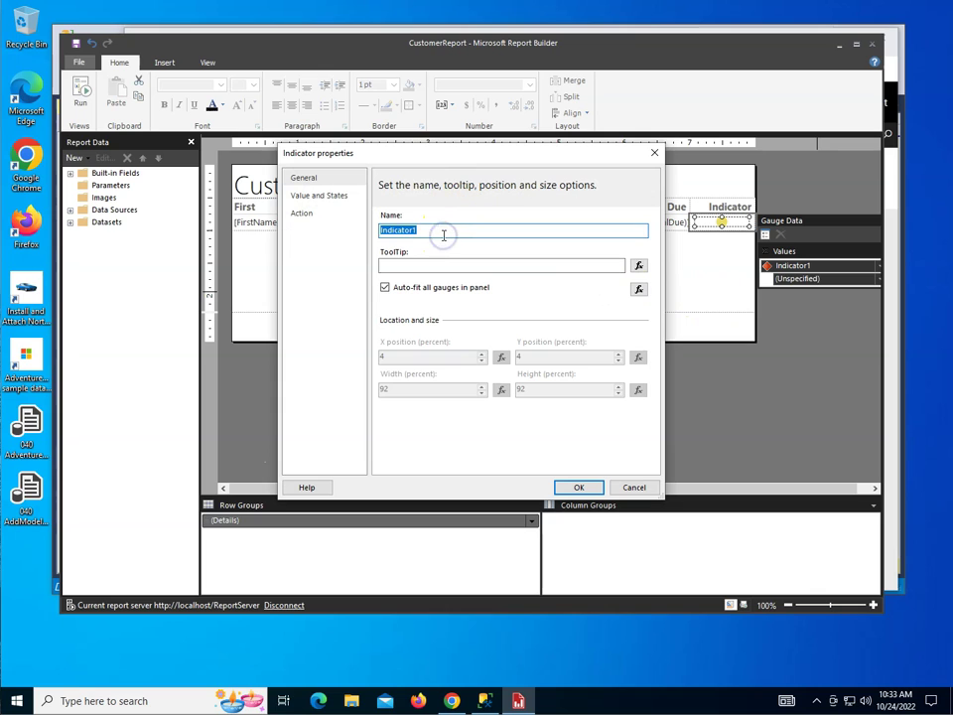
type("TotalDue")
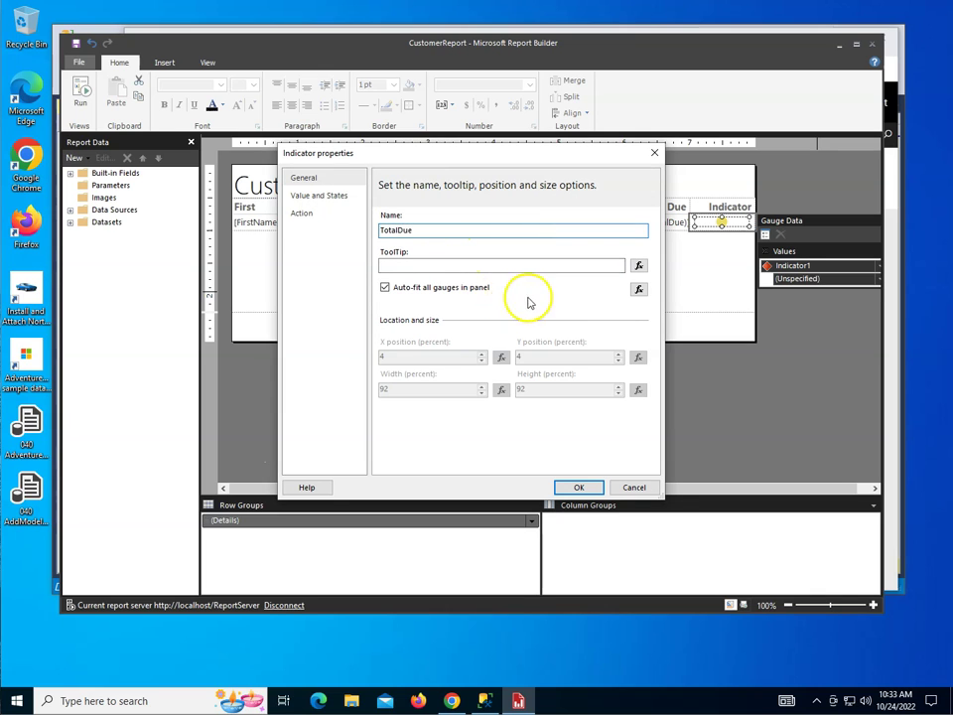
left_click(316, 195)
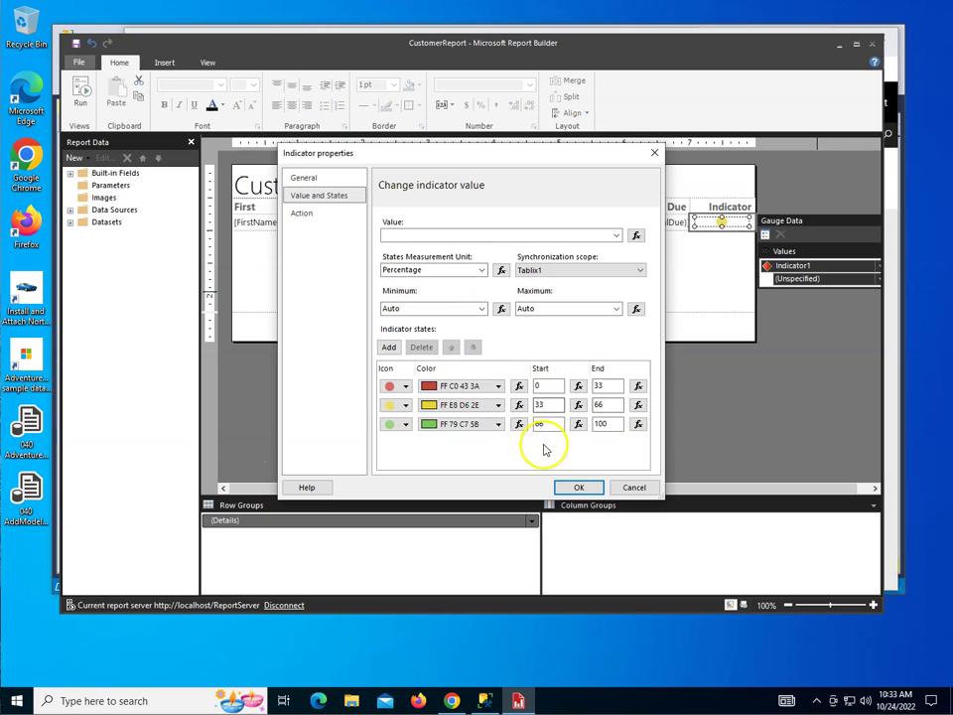
Switch the indicator states to Numeric units, set red to 0–10000, and edit the yellow range
left_click(481, 270)
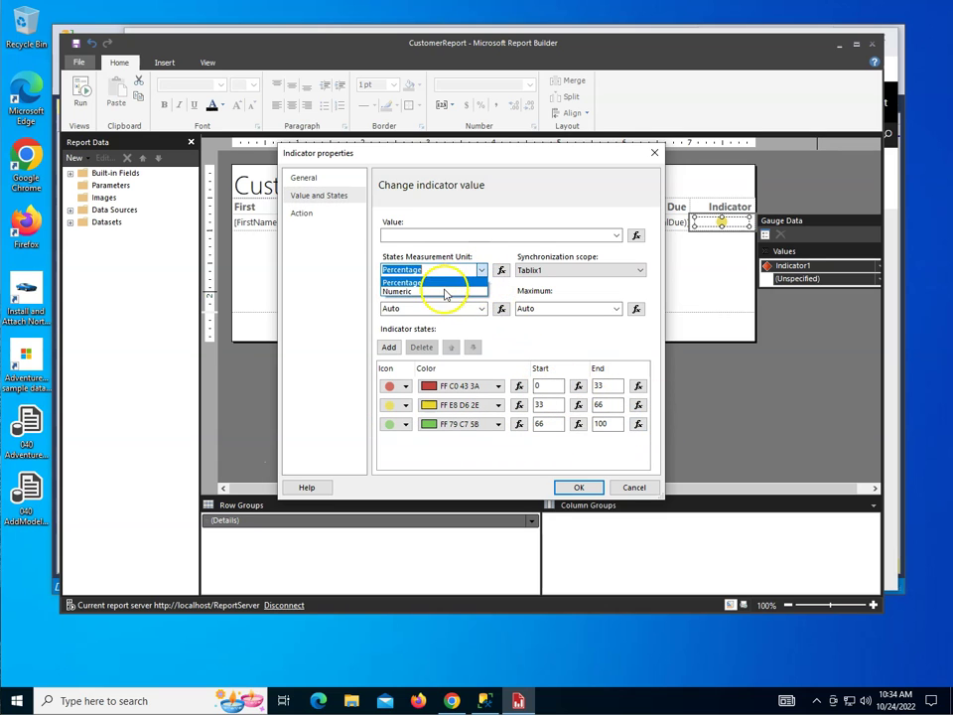
left_click(444, 291)
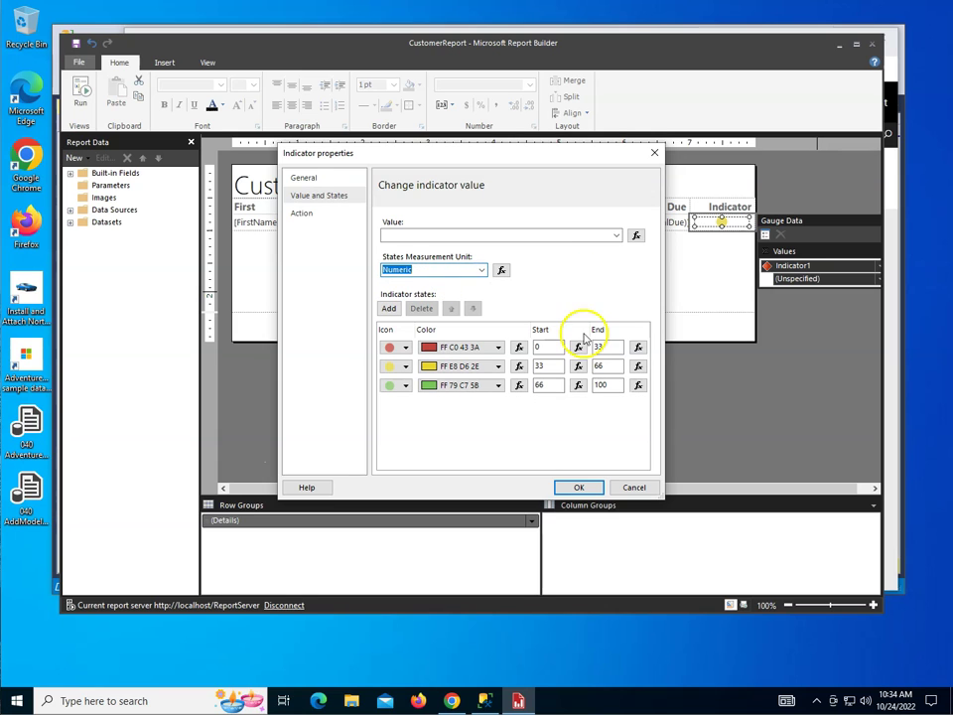
left_click(553, 346)
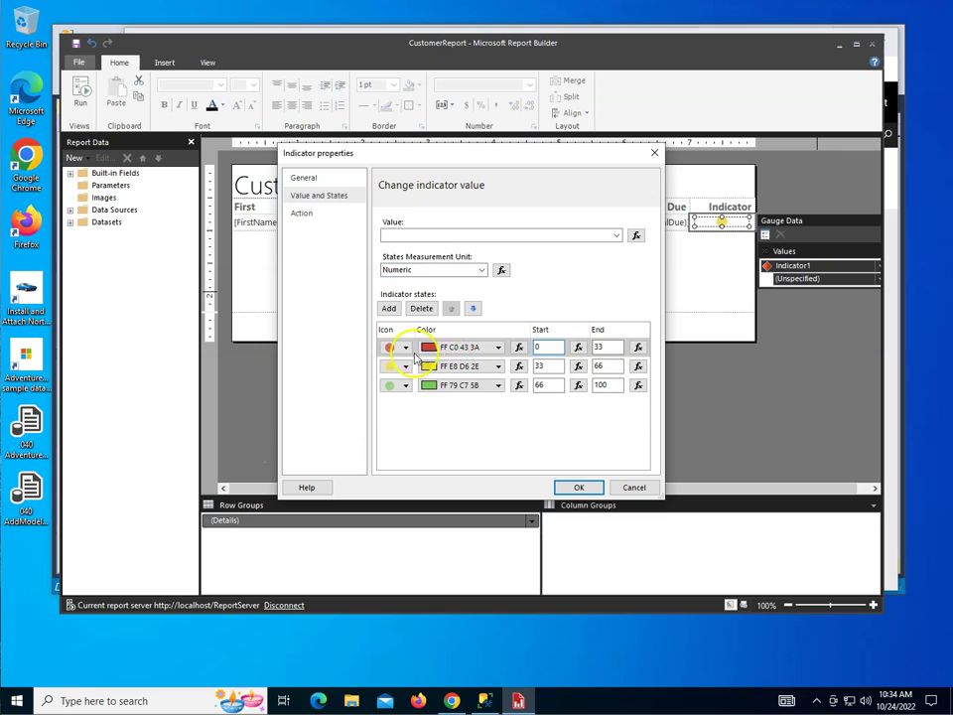
double_click(614, 344)
type("10000")
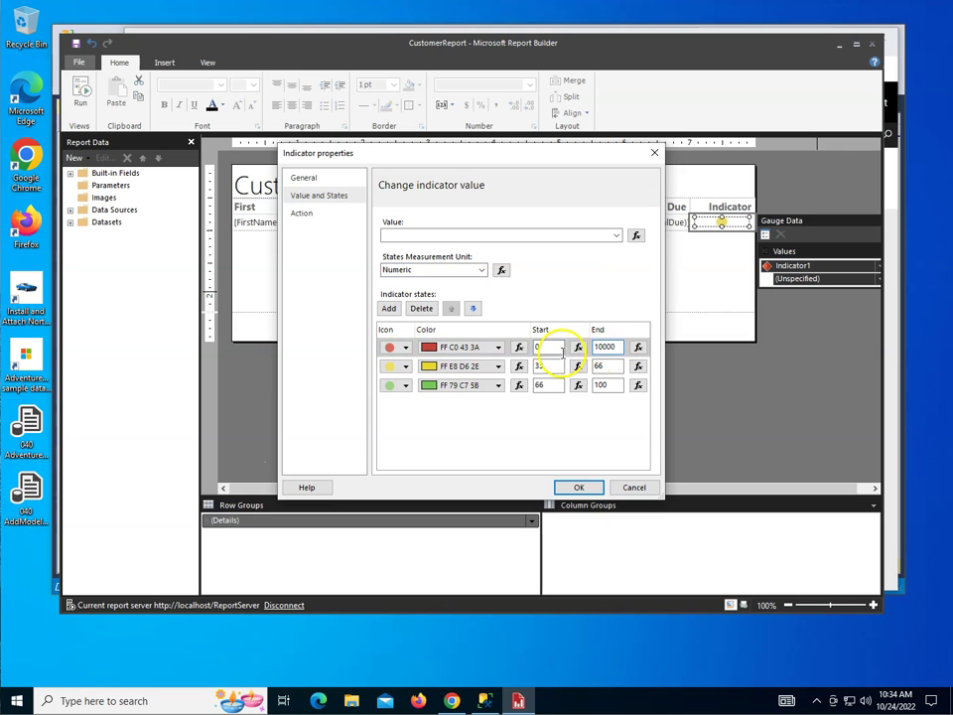
double_click(551, 365)
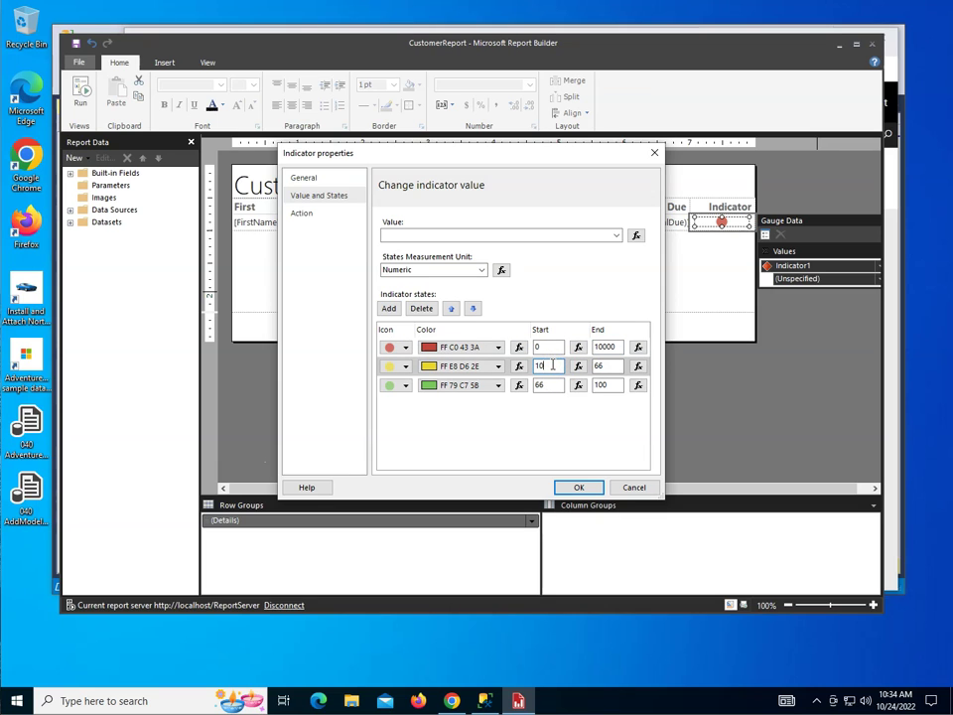
type("1000")
key("Tab")
key("Tab")
key("Tab")
key("Tab")
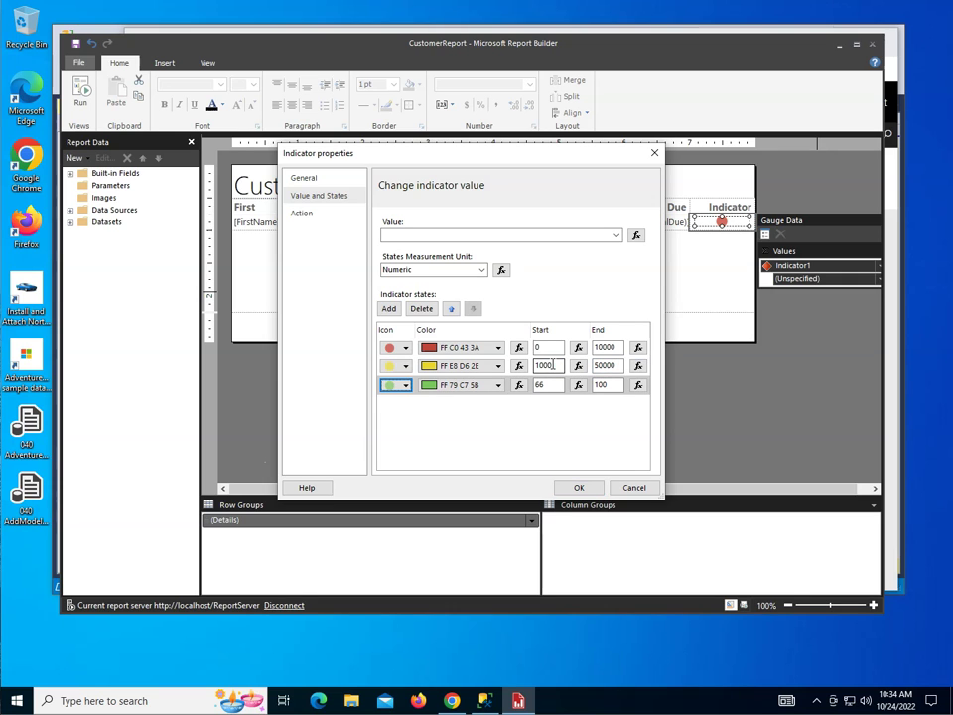
key("Tab")
key("Tab")
key("Tab")
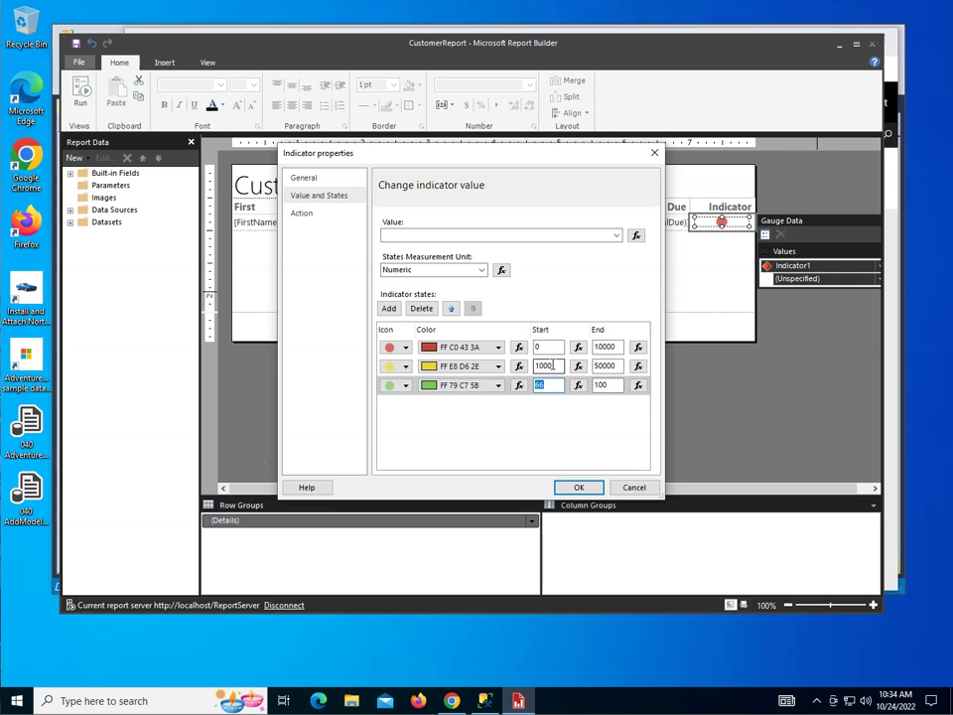
key("Tab")
key("Tab")
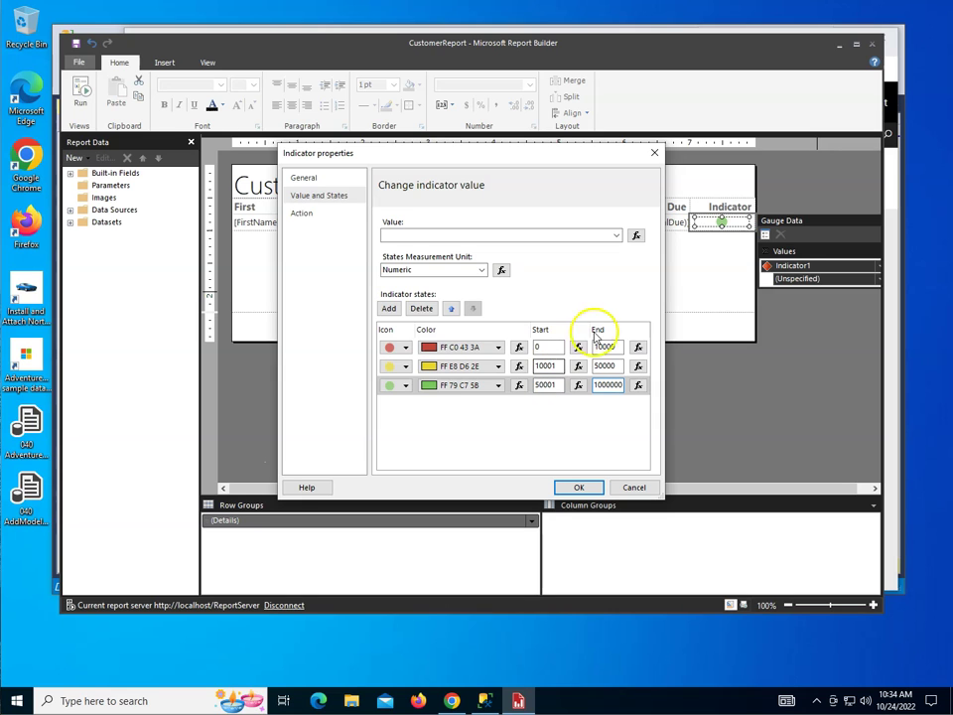
Apply the numeric indicator states, preview the report, and reselect the indicator in design view
left_click(587, 487)
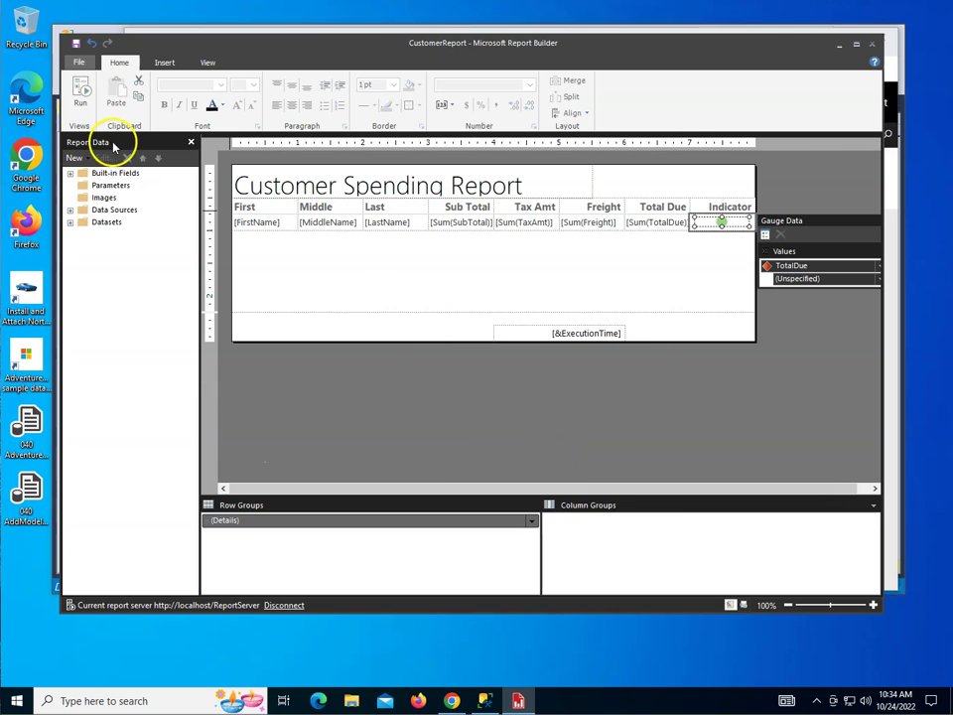
left_click(80, 89)
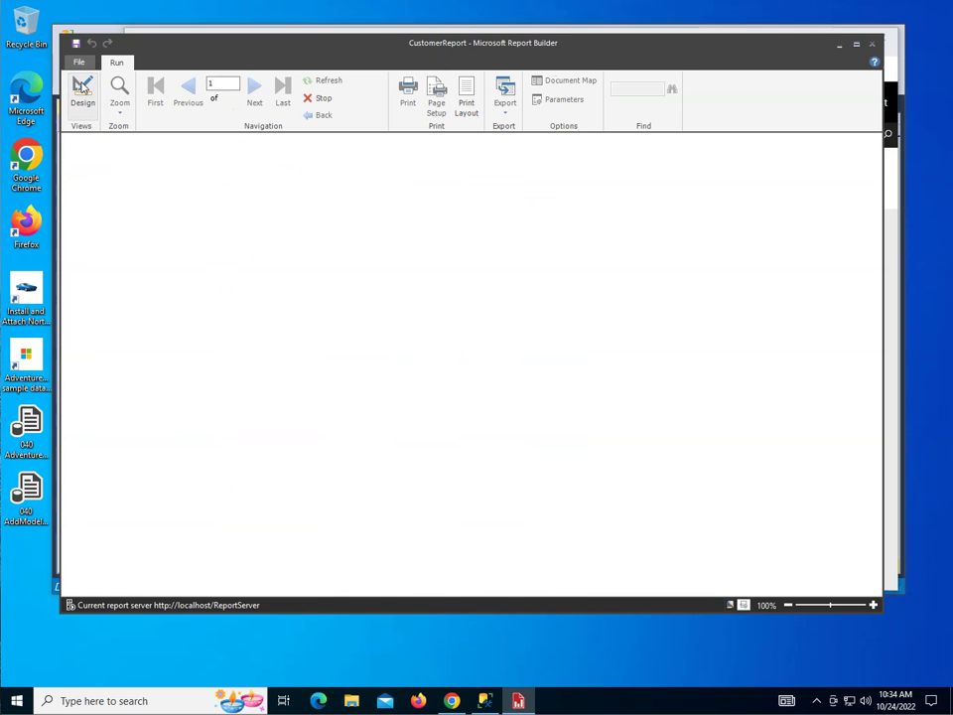
left_click(87, 91)
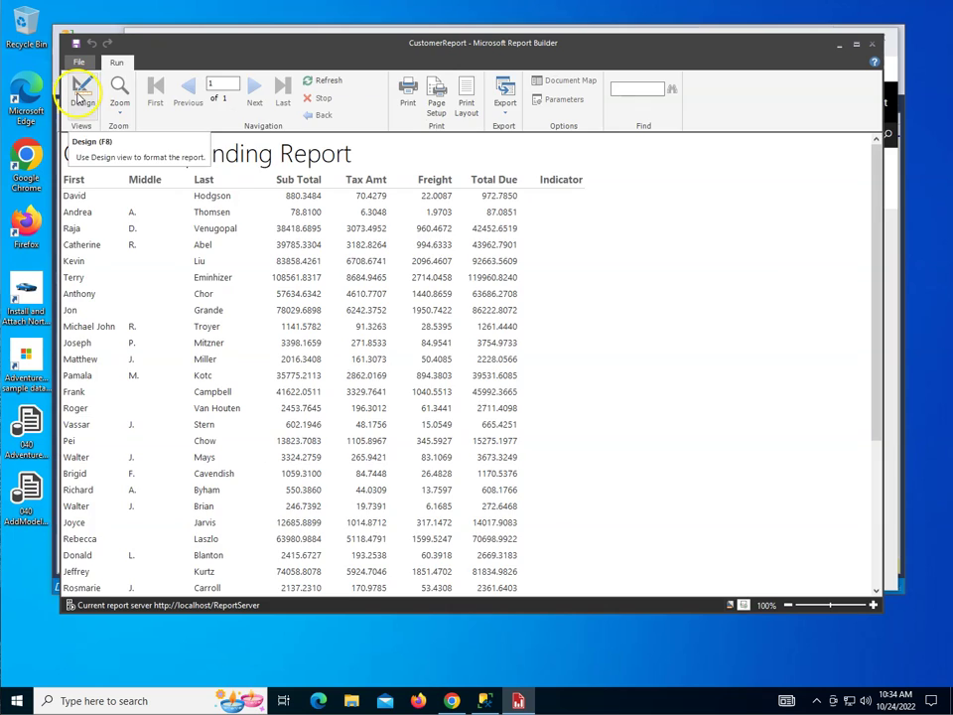
left_click(721, 222)
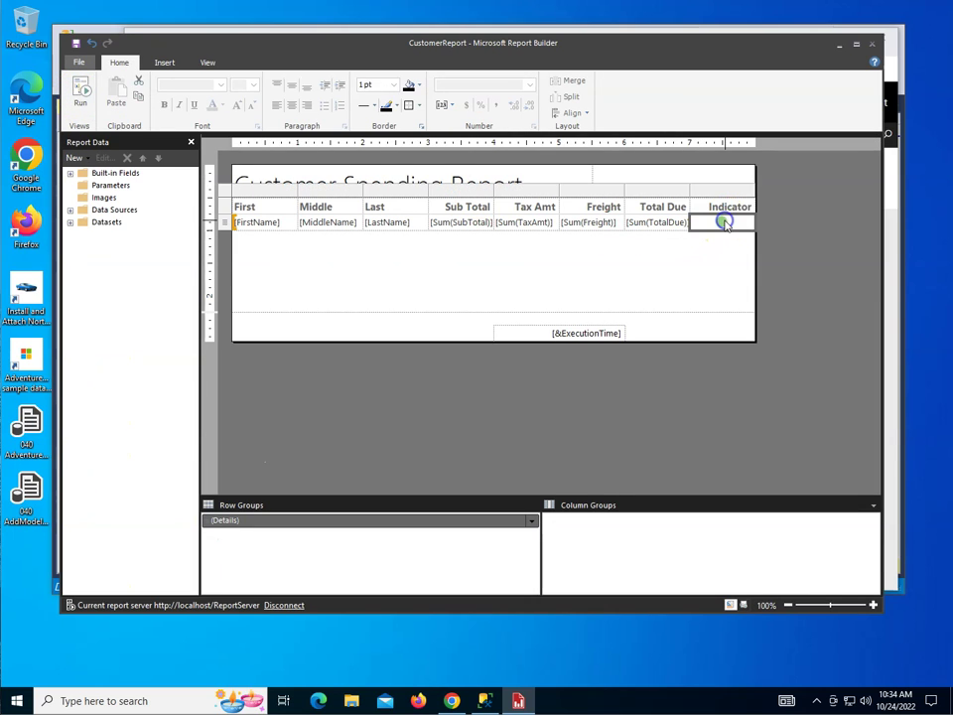
left_click(723, 222)
Set the TotalDue indicator's Value to [Sum(TotalDue)] in Indicator Properties and confirm
right_click(726, 224)
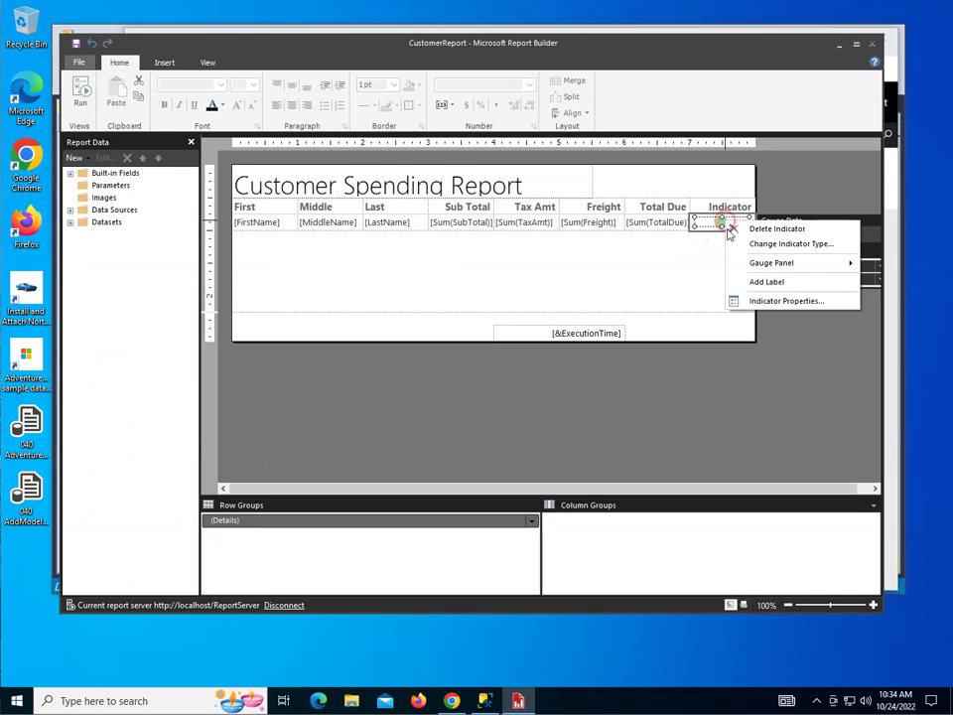
left_click(760, 299)
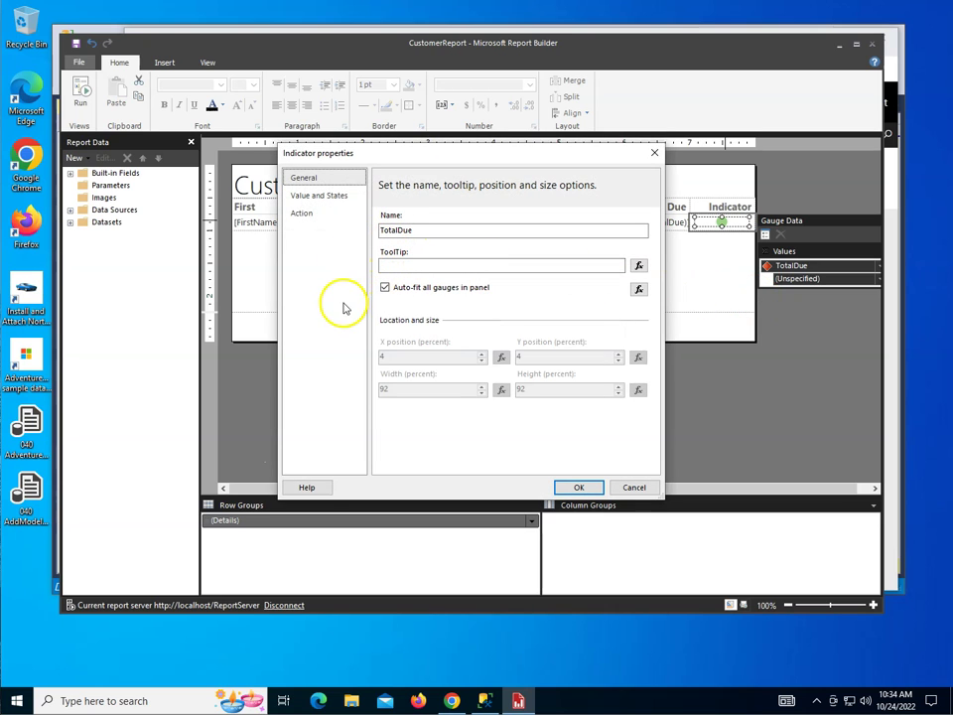
left_click(328, 197)
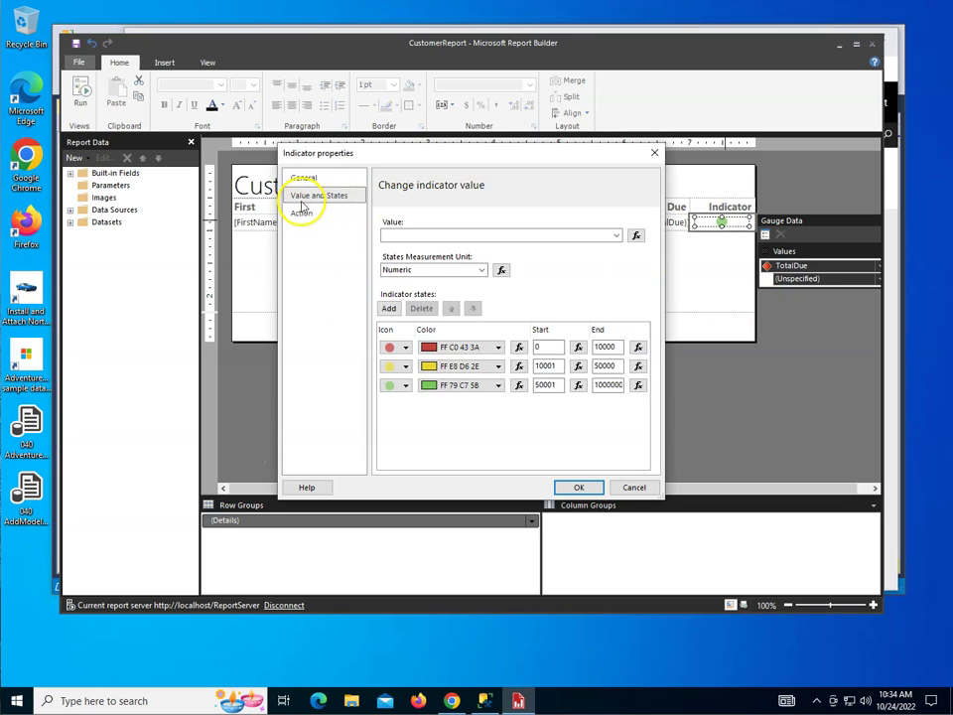
left_click(617, 235)
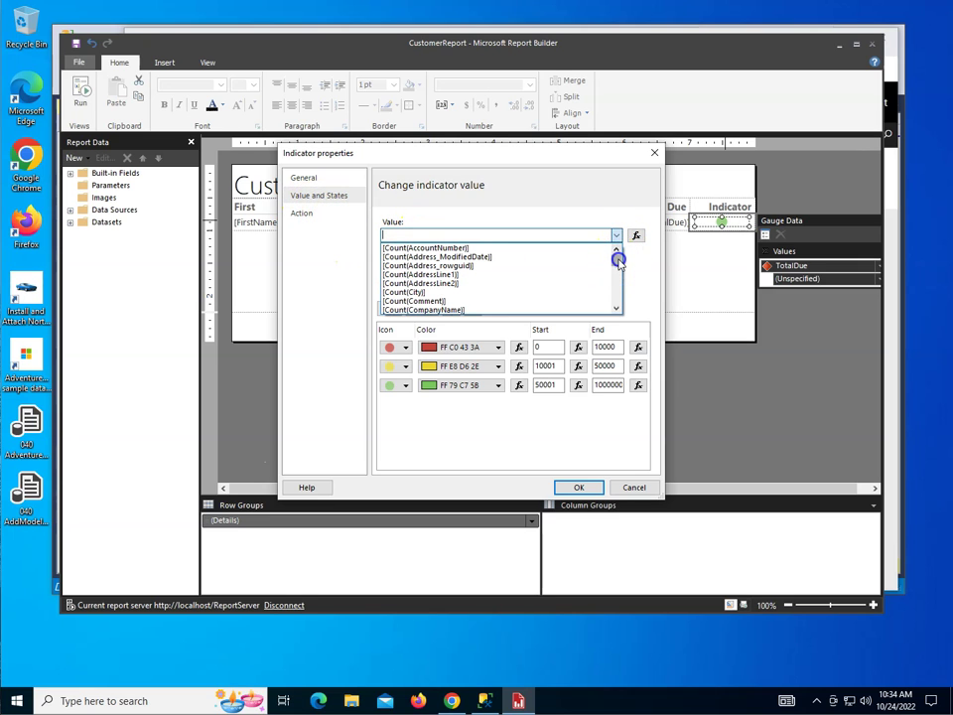
left_click_drag(616, 259, 616, 310)
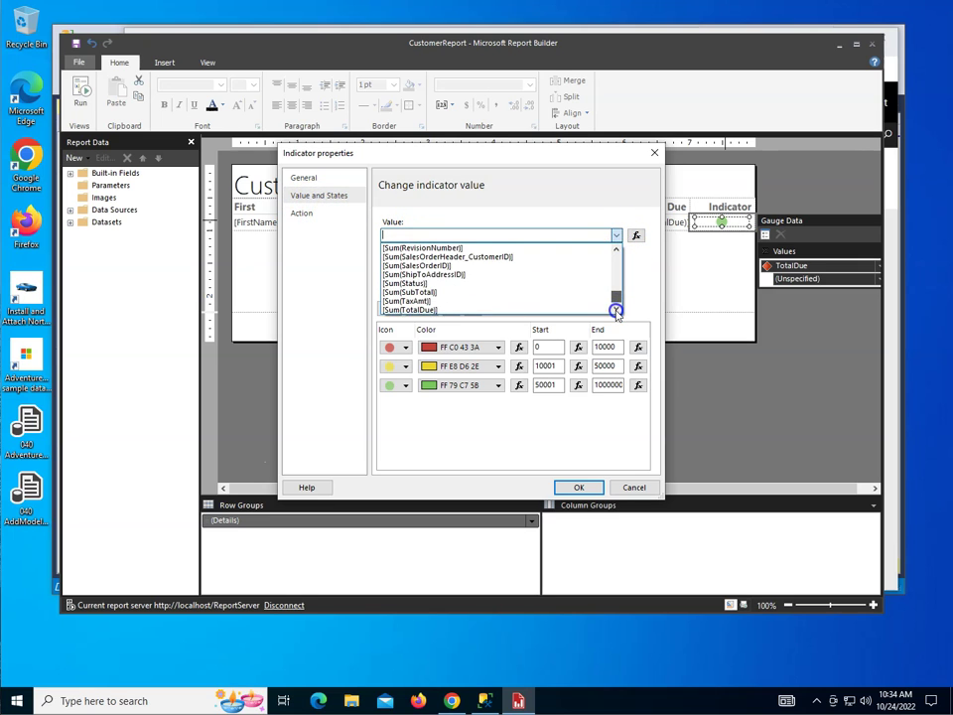
left_click(418, 311)
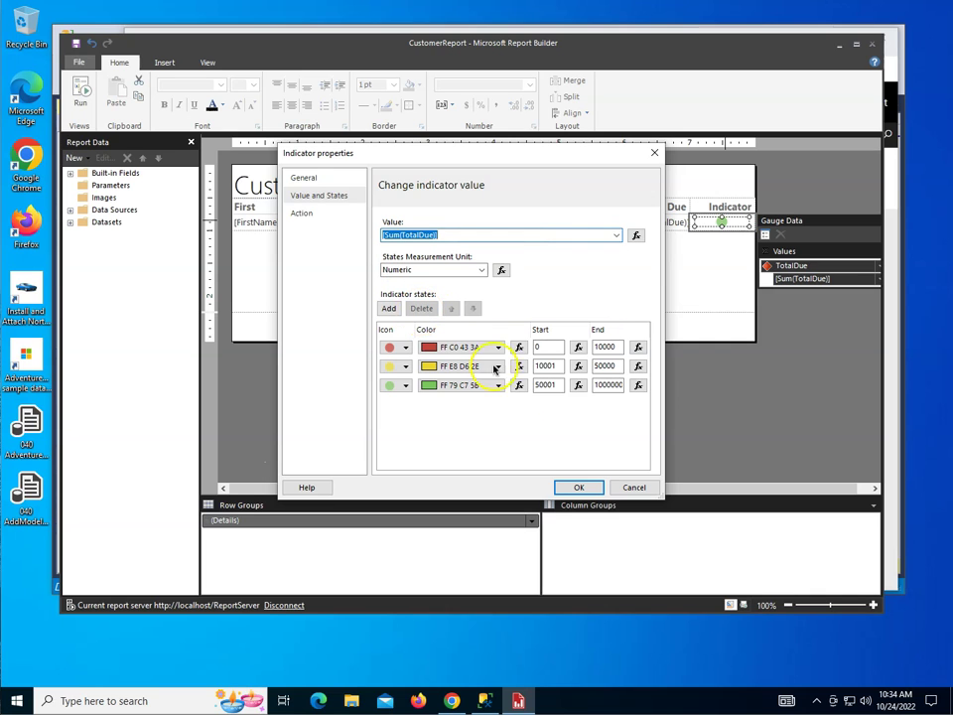
left_click(581, 488)
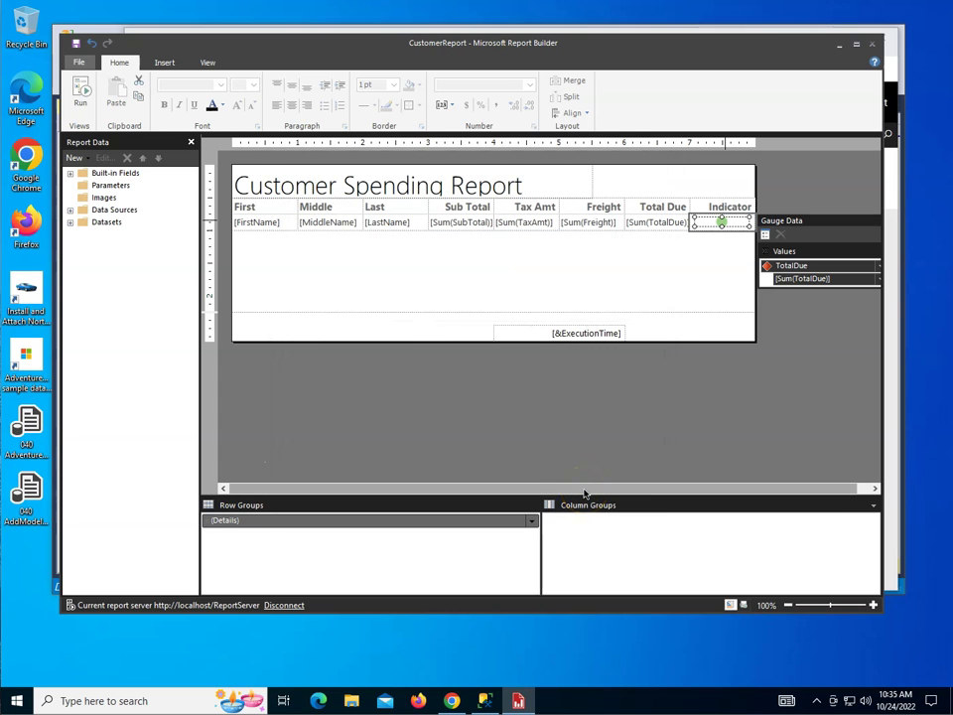
Preview the report and check the red, yellow and green circles against each Total Due
left_click(82, 89)
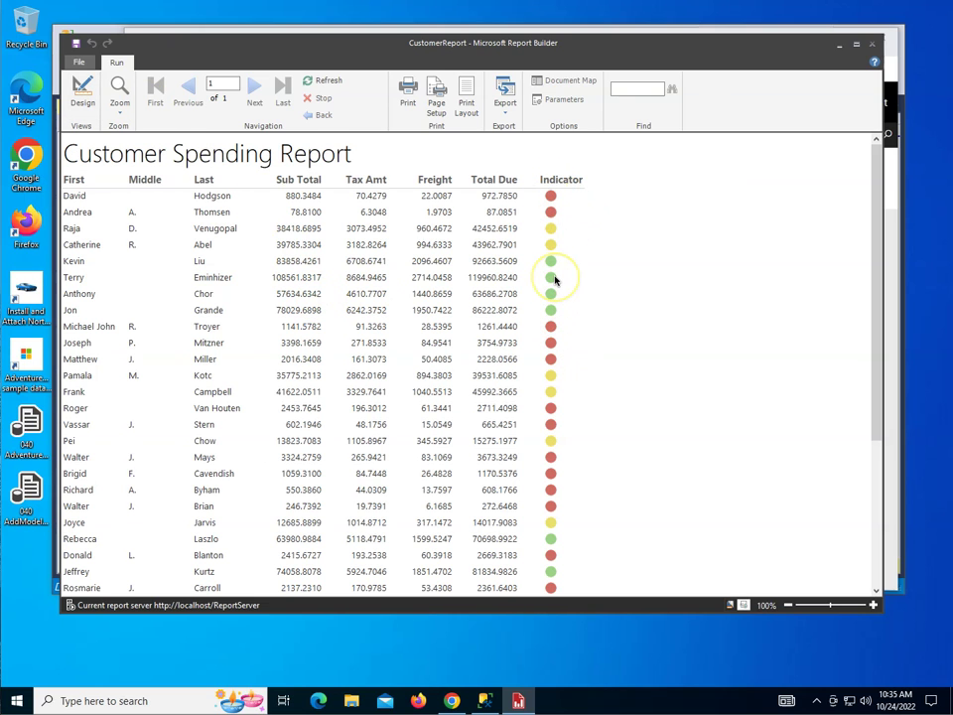
scroll(555, 281, "down", 3)
scroll(555, 281, "down", 2)
scroll(564, 251, "up", 5)
left_click(561, 274)
left_click(568, 289)
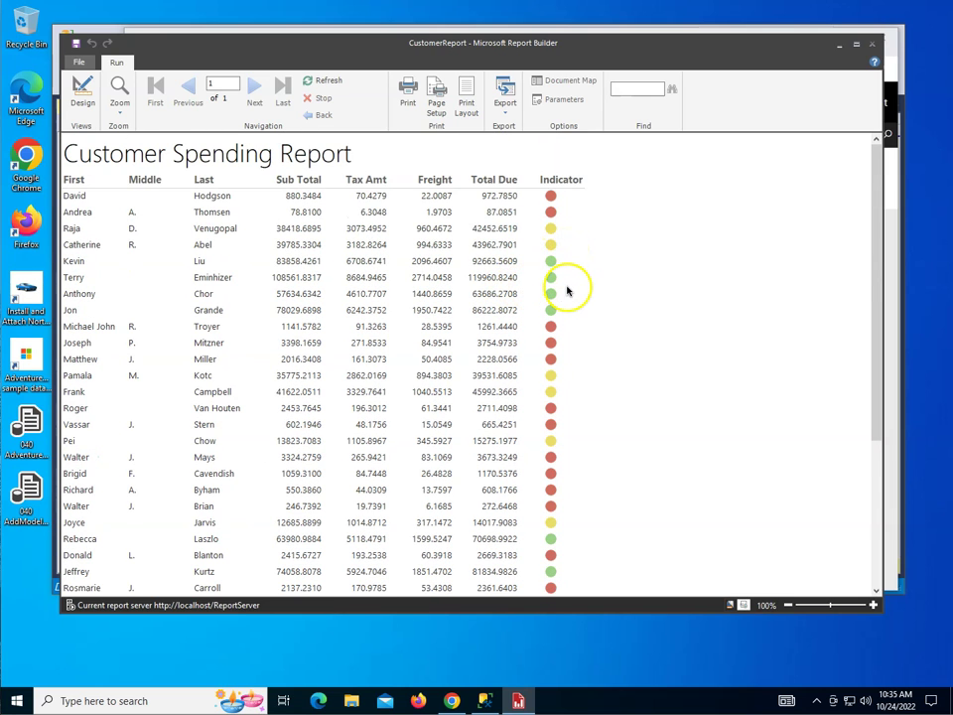
left_click(557, 244)
left_click(569, 286)
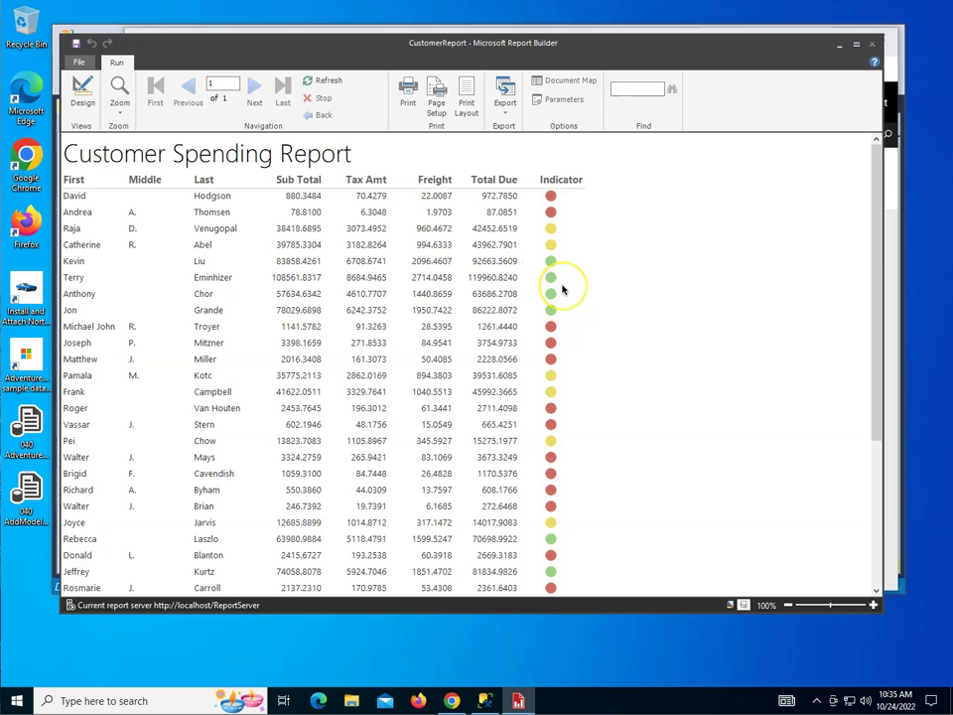
Keep inspecting the Indicator column in the preview, then switch back to design view
scroll(564, 288, "down", 3)
scroll(561, 288, "up", 3)
left_click(553, 250)
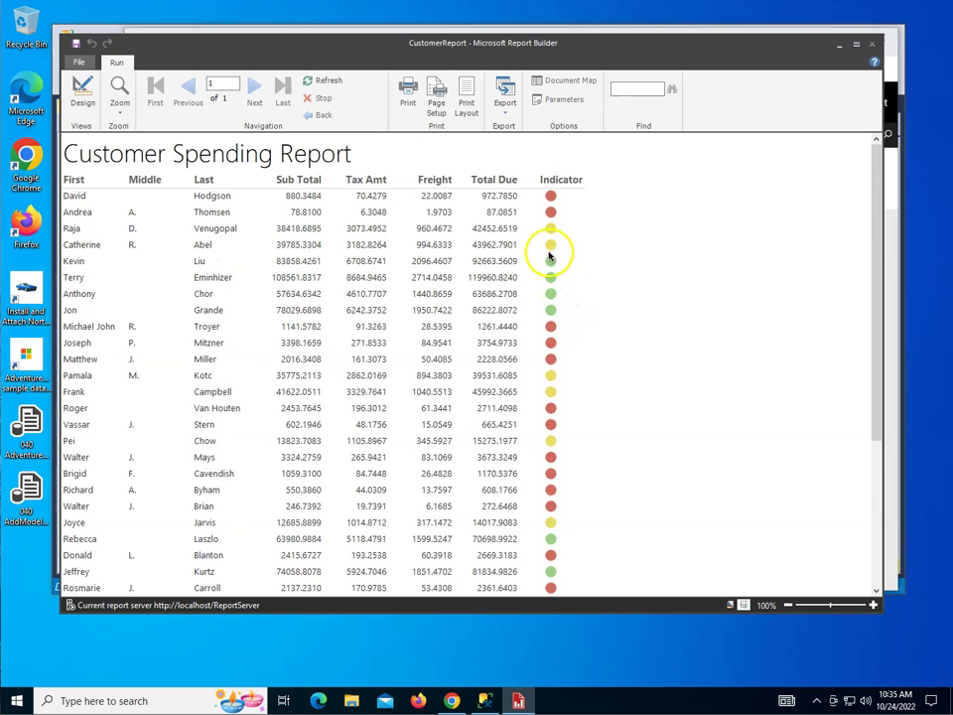
left_click(551, 208)
left_click(558, 254)
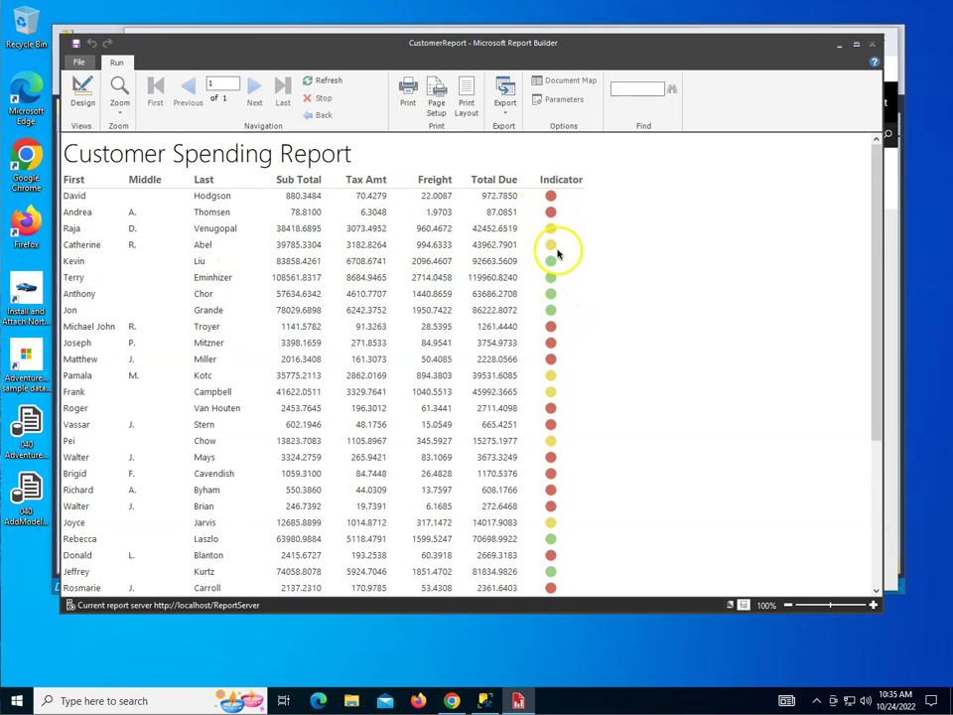
left_click(551, 197)
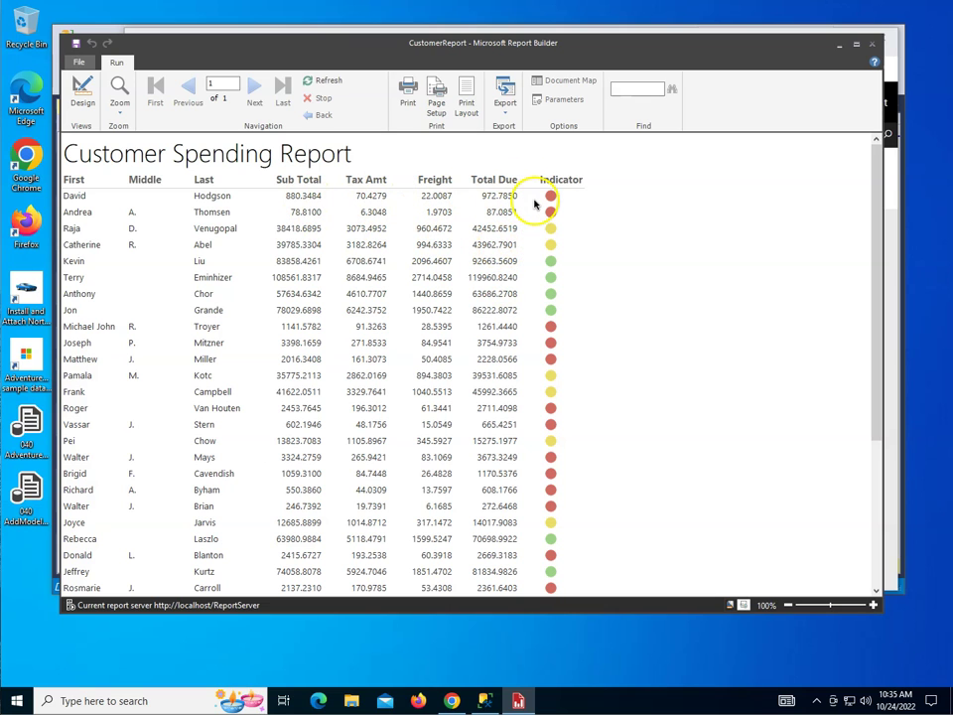
left_click(81, 89)
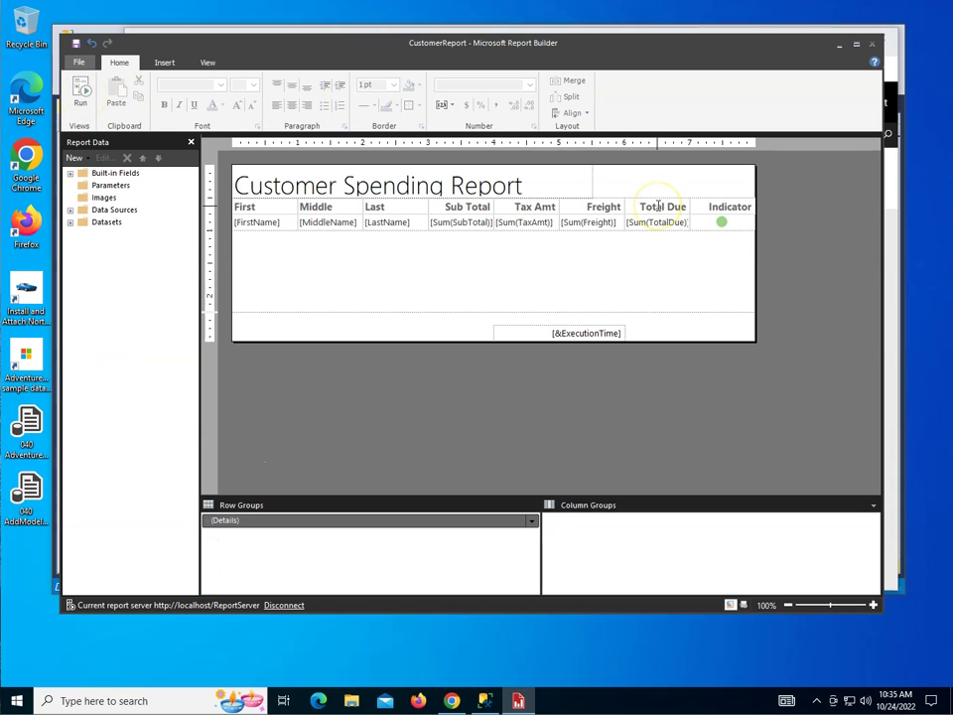
Open the ToolTip expression editor from the TotalDue indicator's Indicator Properties
left_click(721, 222)
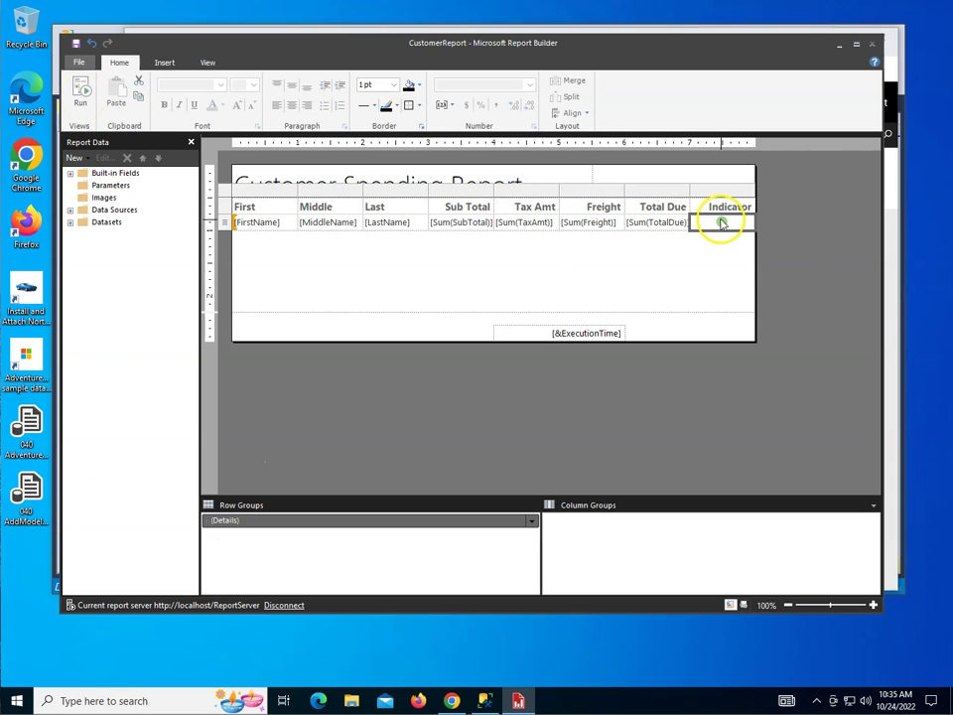
left_click(721, 222)
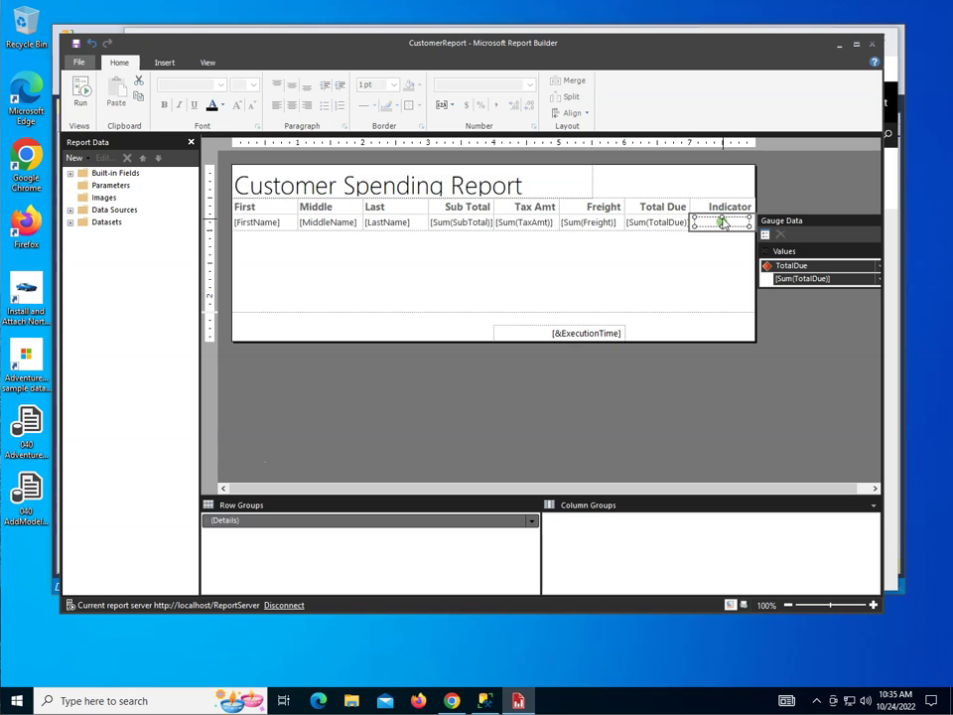
right_click(721, 220)
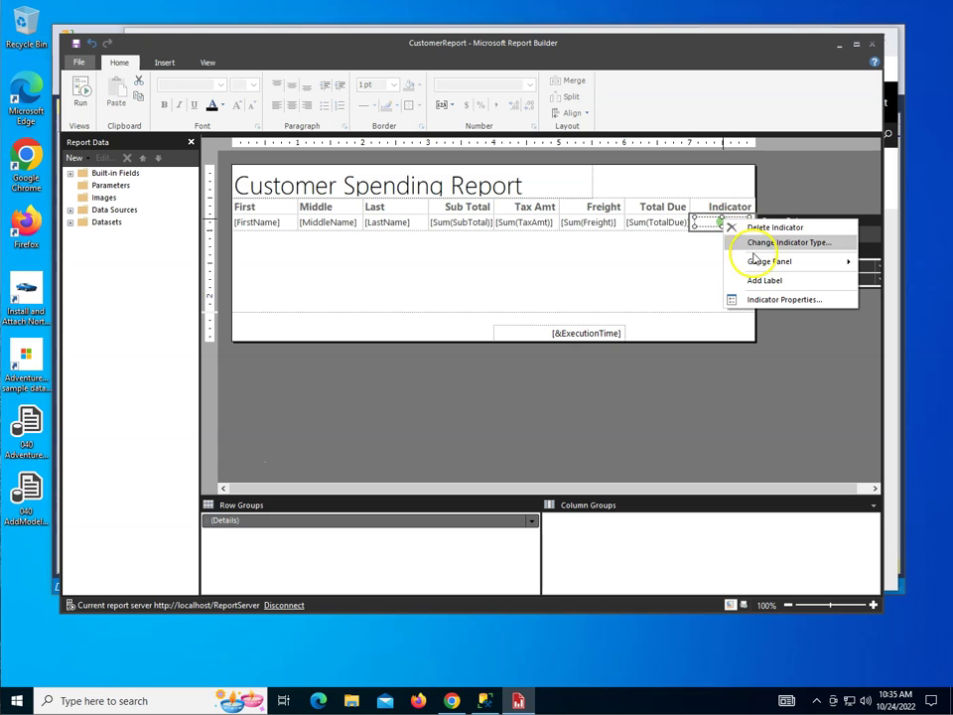
left_click(762, 300)
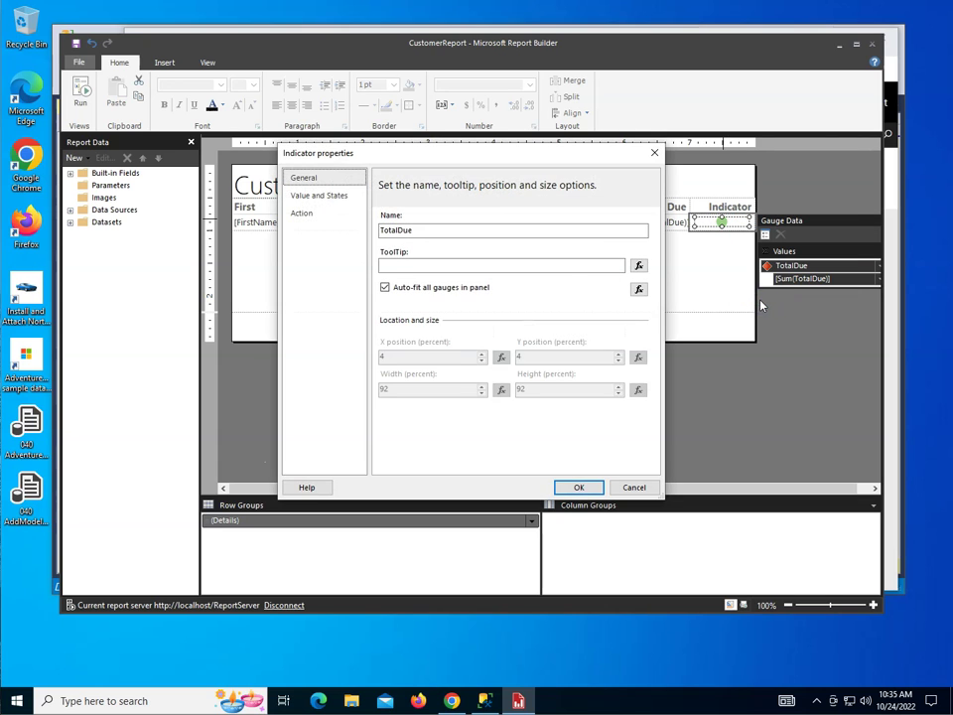
left_click(408, 263)
left_click(408, 263)
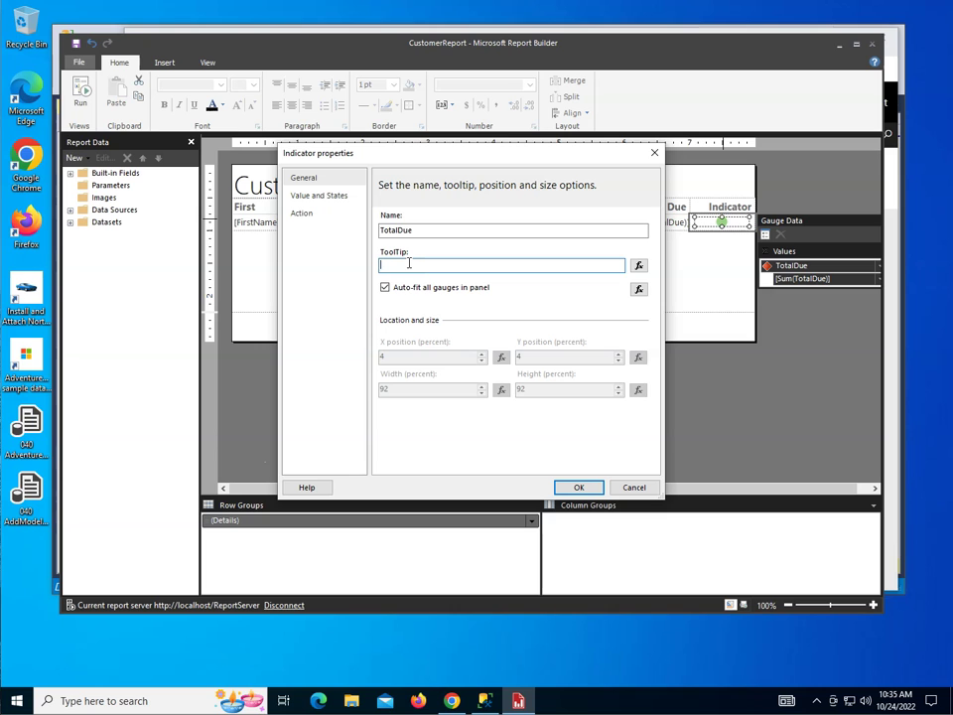
left_click(638, 265)
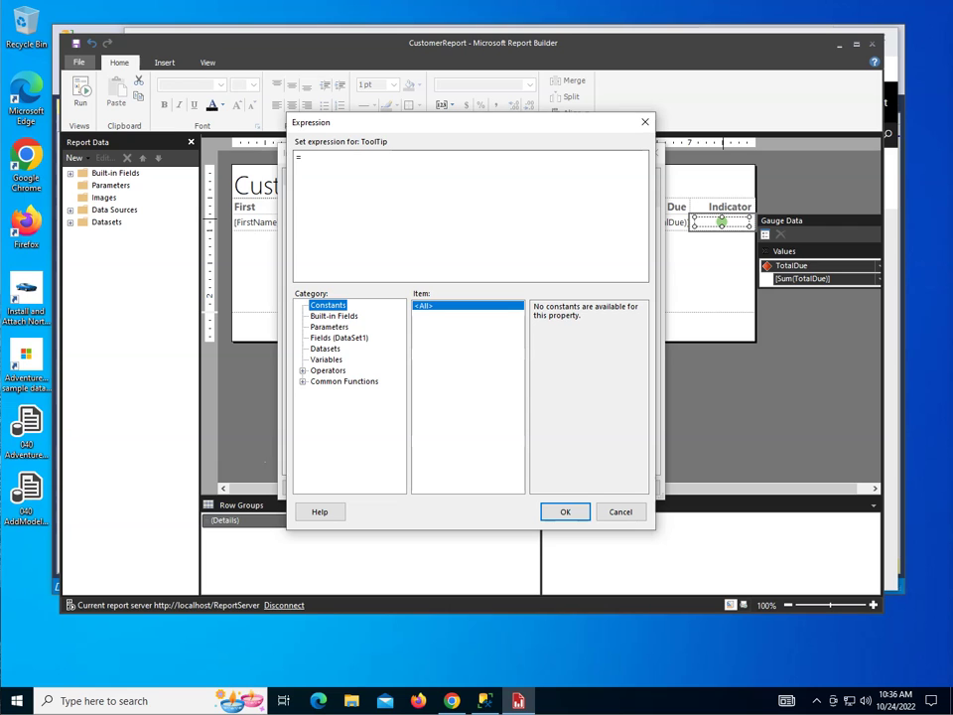
Set the indicator ToolTip expression to =CSTR(FORMAT(Fields!TotalDue.Value,"'$'#,0.00"))
left_click(472, 203)
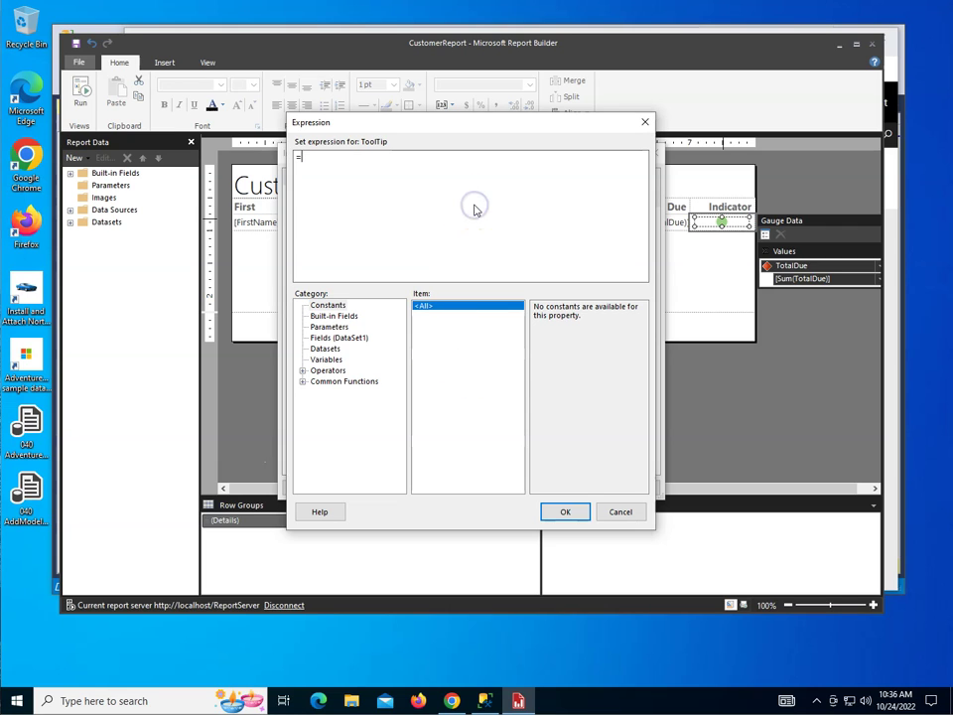
type("CSTR(FORMAT(Fields!TotalDue.Value,\"'$'#,0.00\"))")
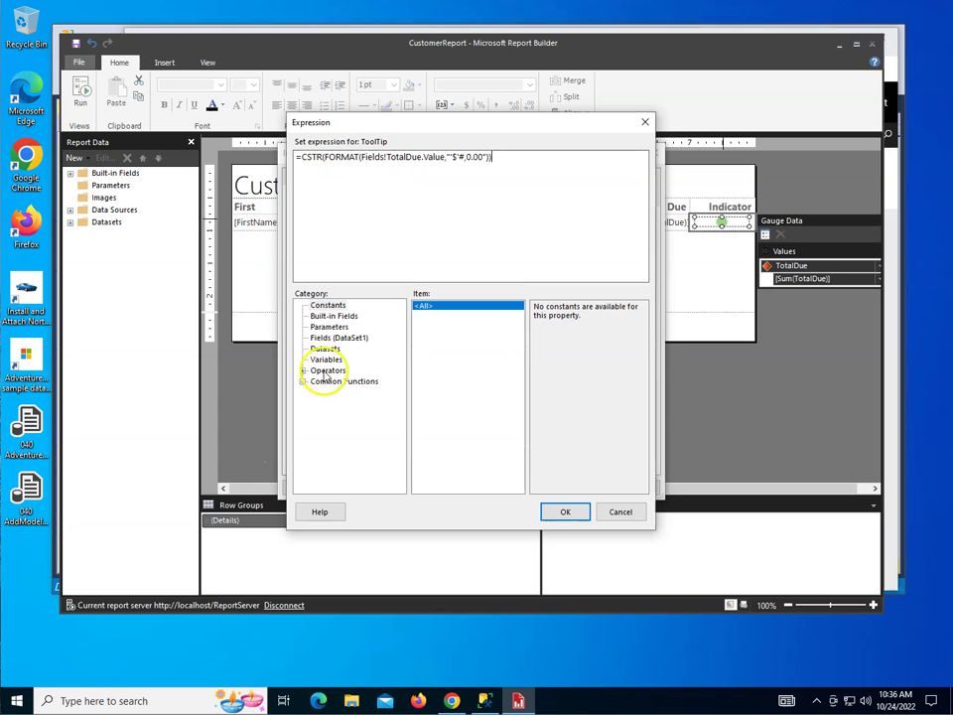
left_click(333, 337)
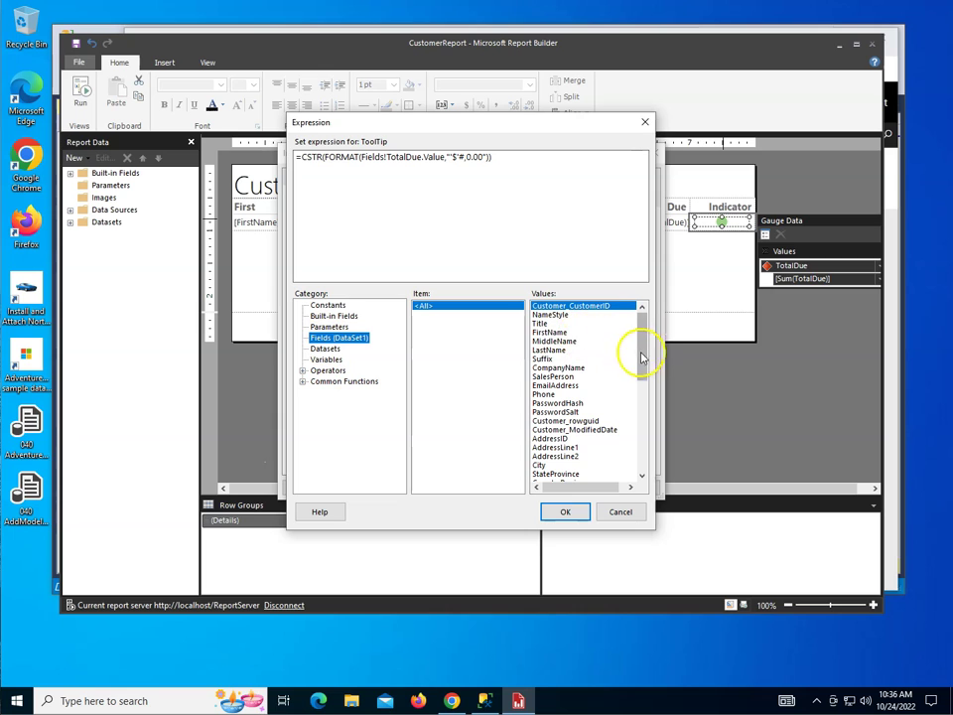
left_click_drag(636, 361, 629, 482)
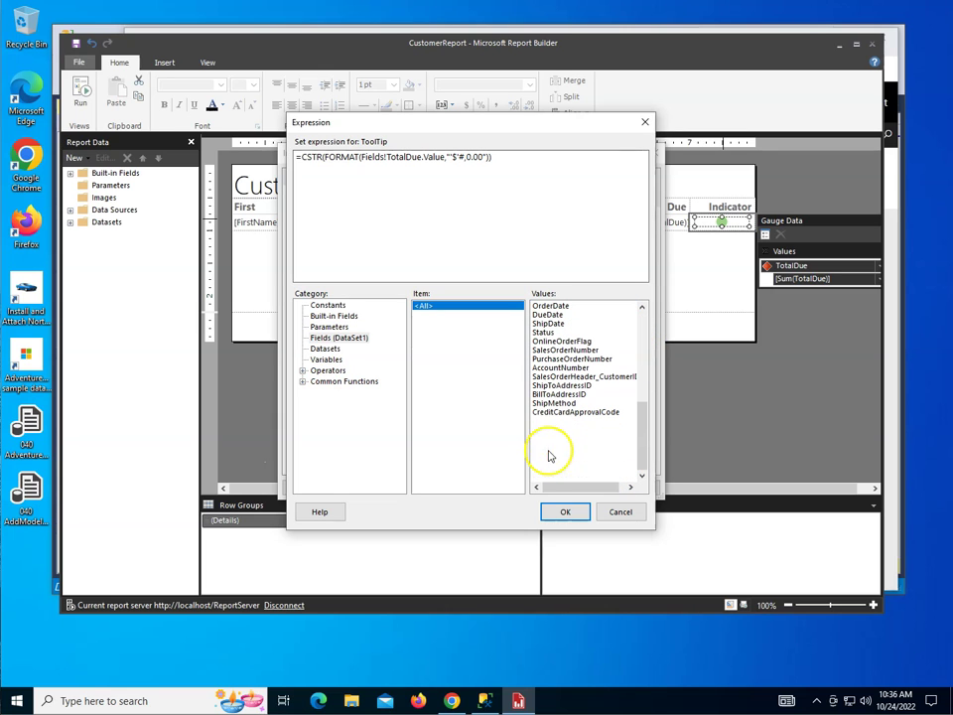
left_click(549, 449)
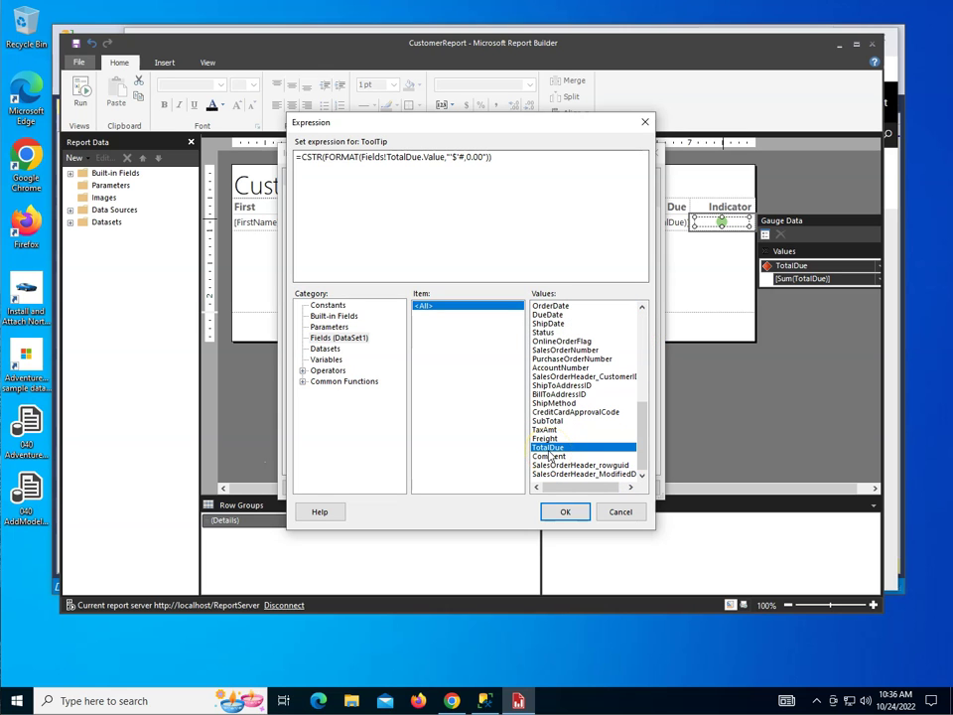
double_click(548, 449)
left_click(567, 510)
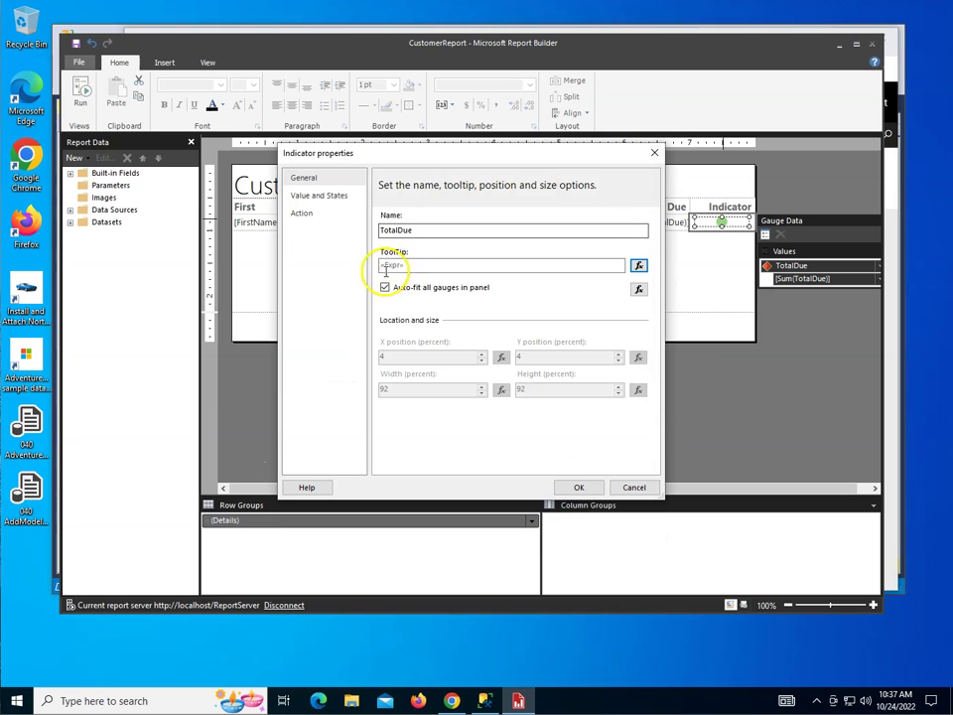
Replace the Total Due cell's Sum with =CSTR(FORMAT(Fields!TotalDue.Value,"'$'#,0.00"))
left_click(576, 487)
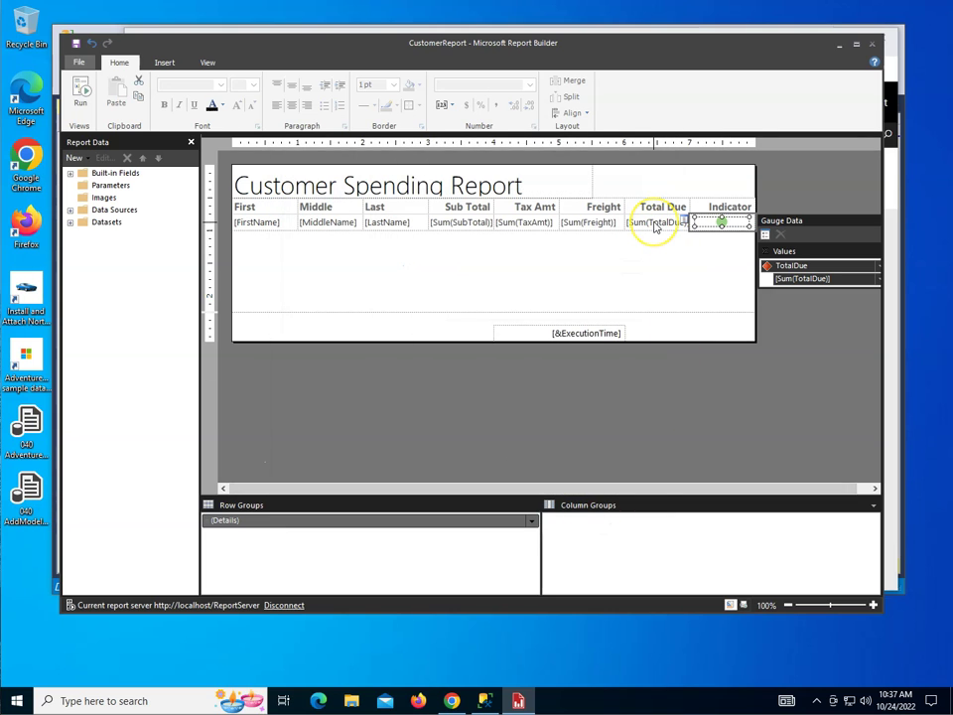
right_click(655, 224)
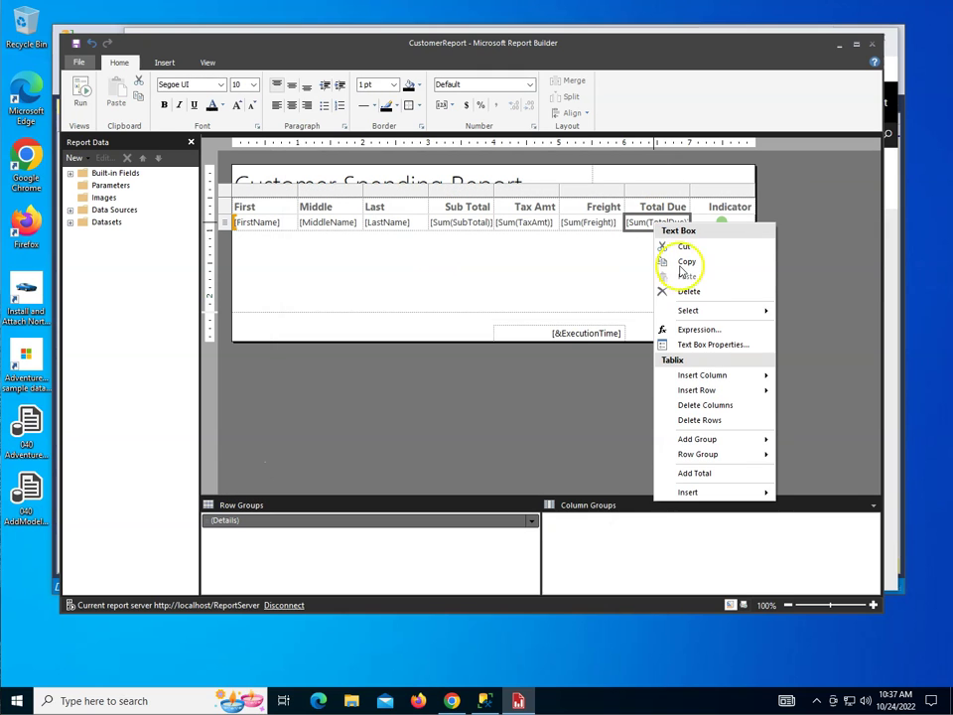
left_click(707, 333)
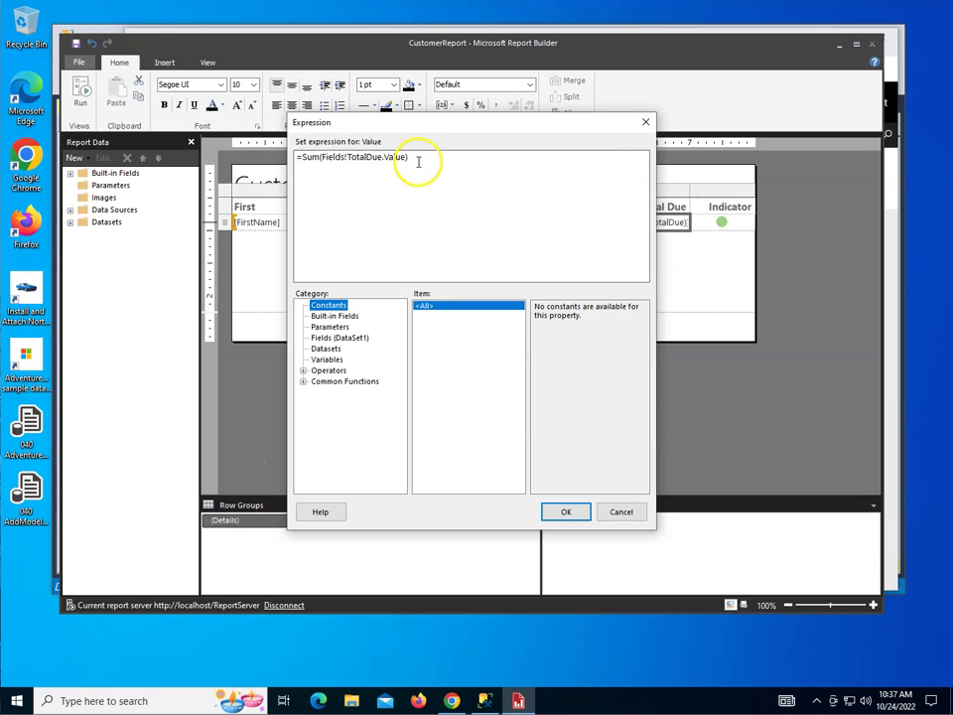
left_click_drag(419, 162, 303, 161)
type("CSTR(FORMAT(Fields!TotalDue.Value,\"'$'#,0.00\"))")
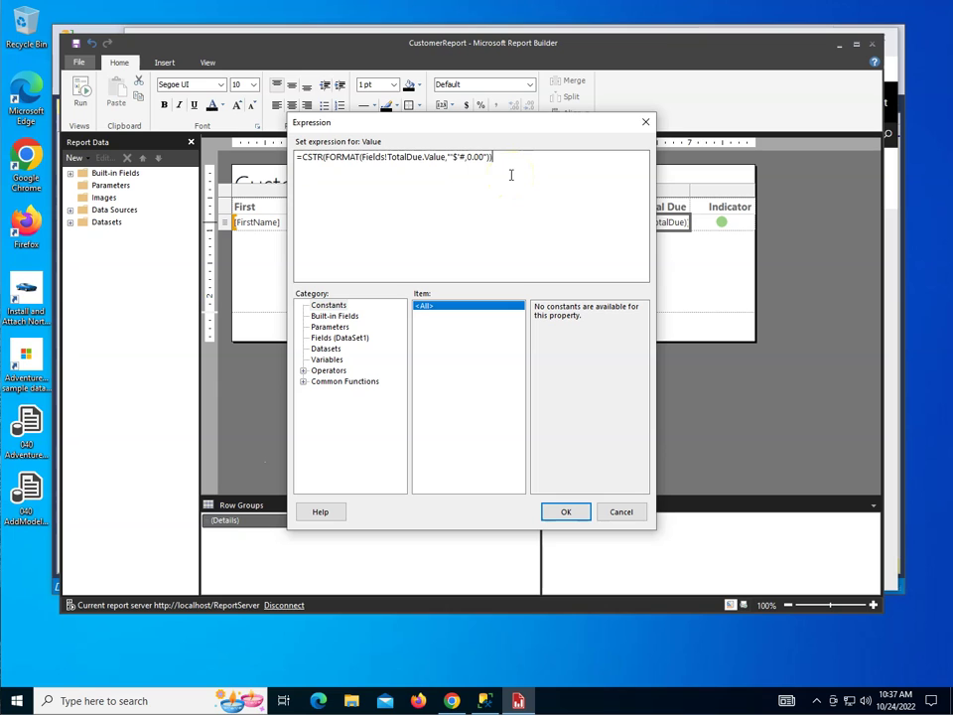
left_click(565, 171)
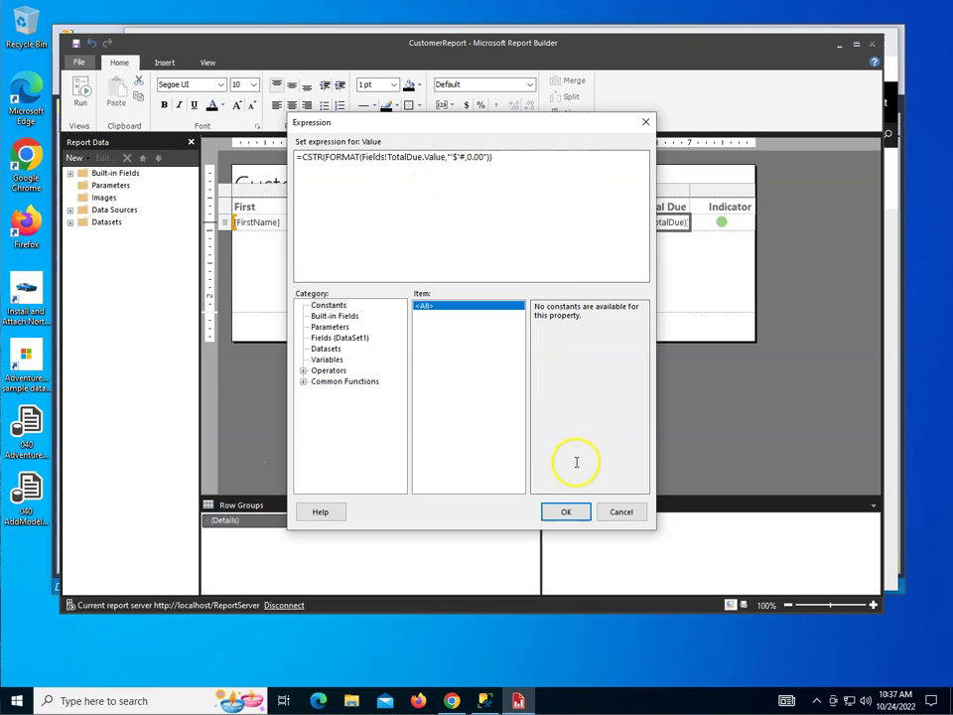
left_click(566, 513)
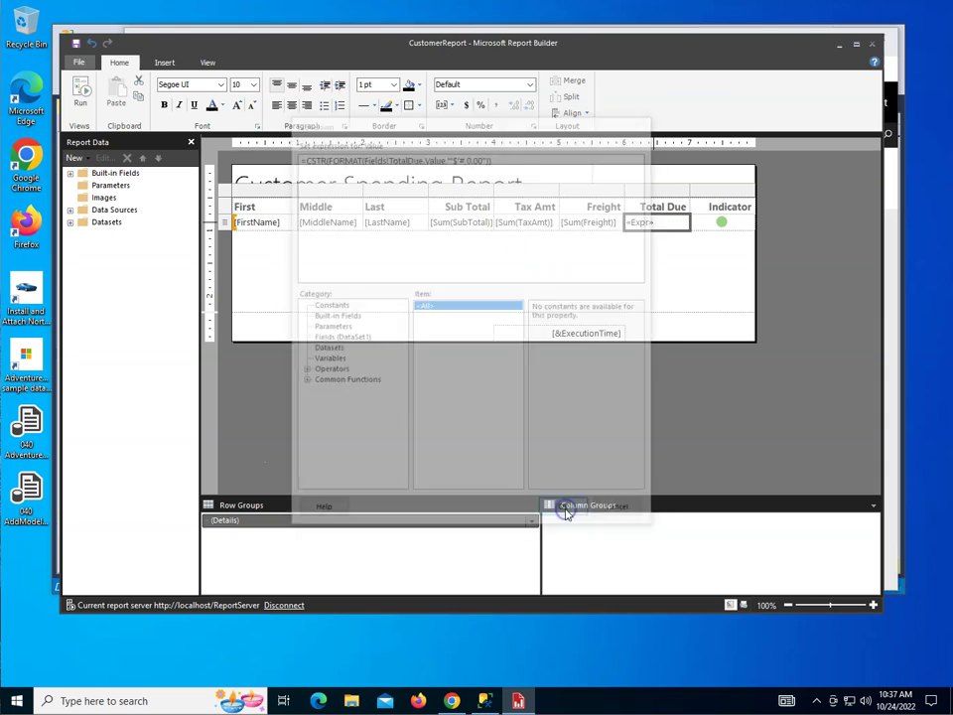
Prefix the indicator's tooltip expression with "Total due: " & and apply the change
left_click(722, 223)
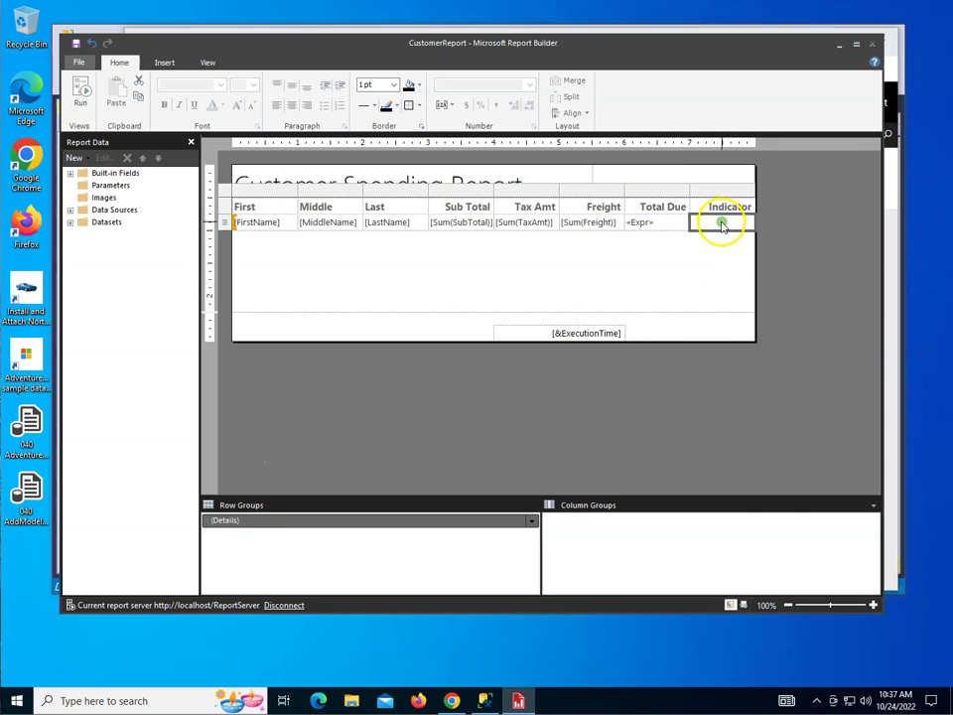
right_click(722, 224)
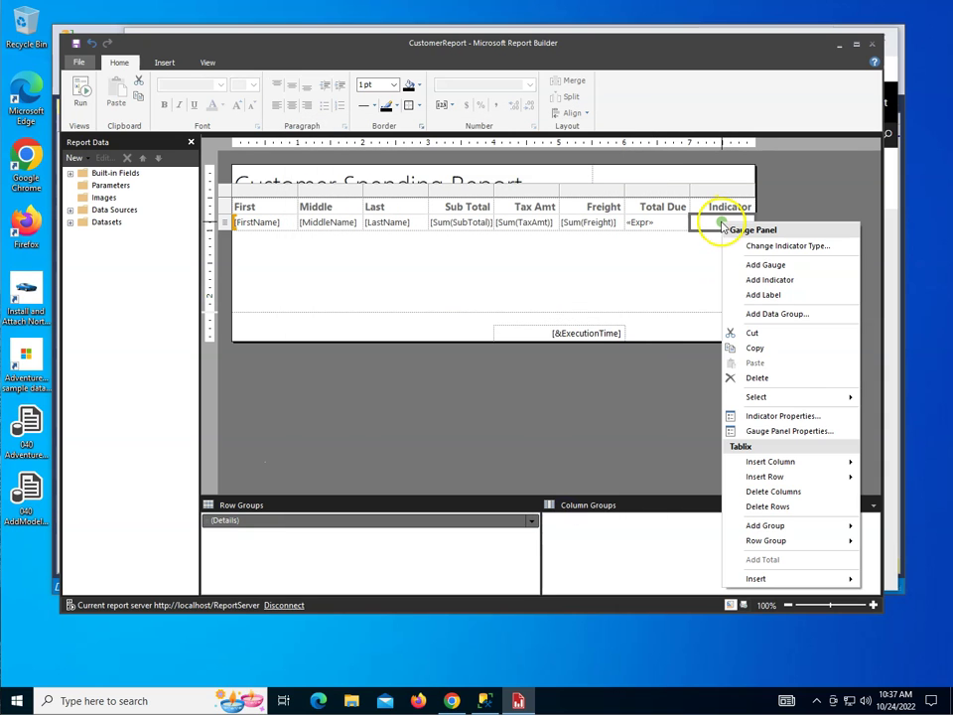
left_click(781, 417)
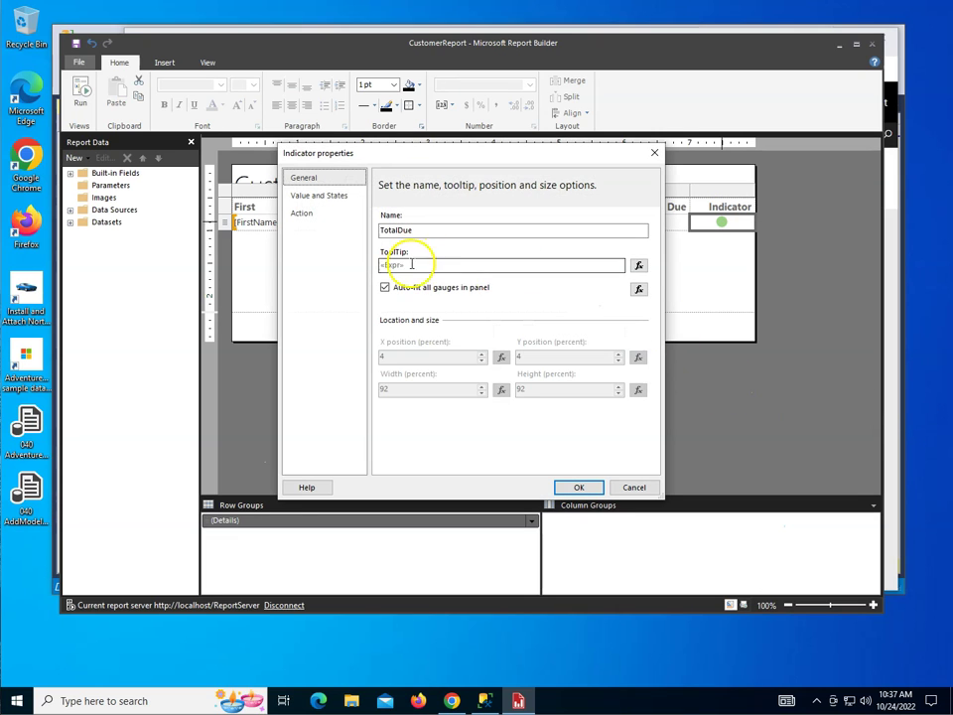
left_click(637, 266)
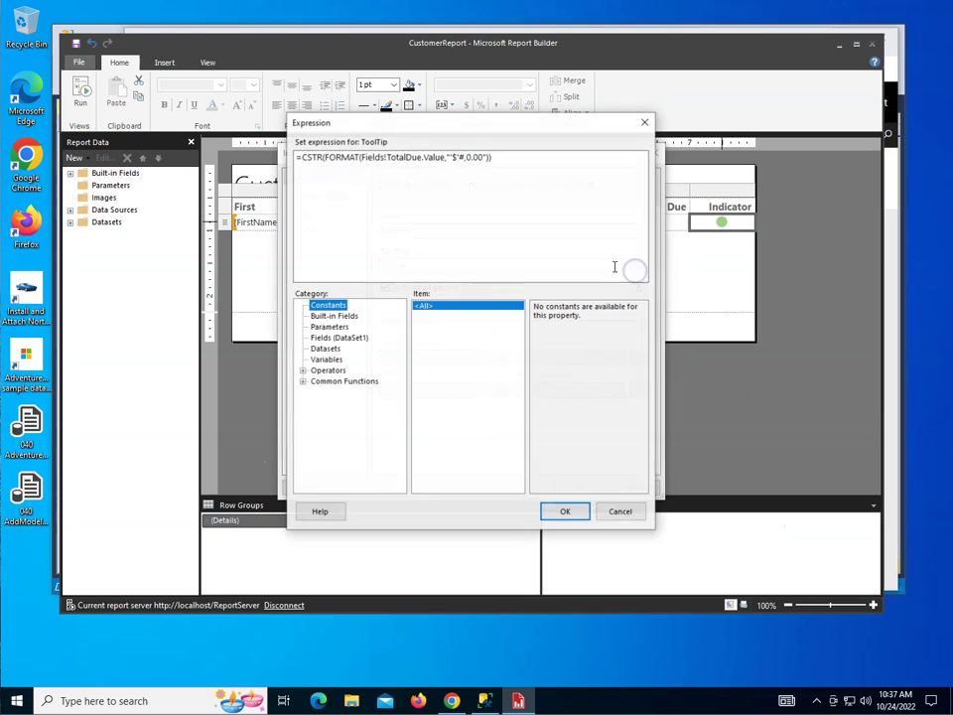
left_click(301, 157)
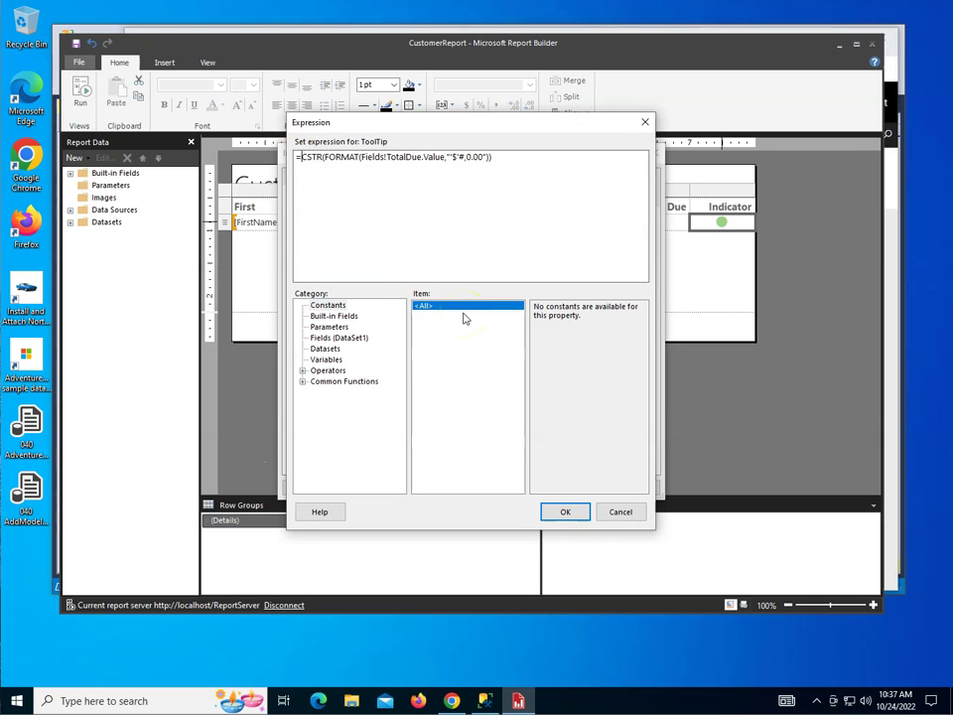
type("\" Tot")
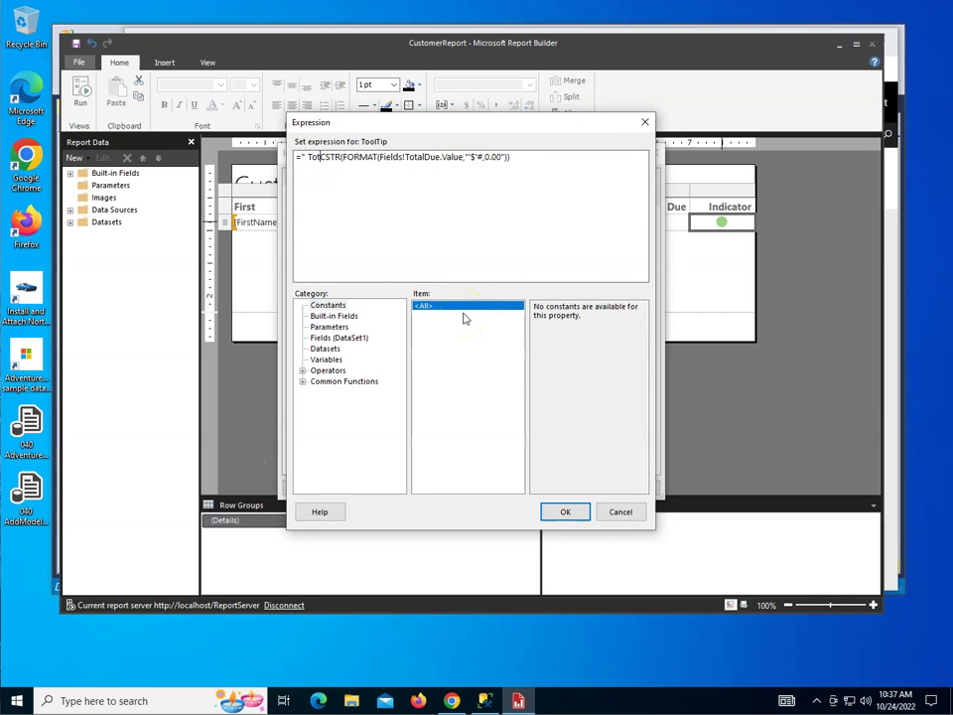
type("al")
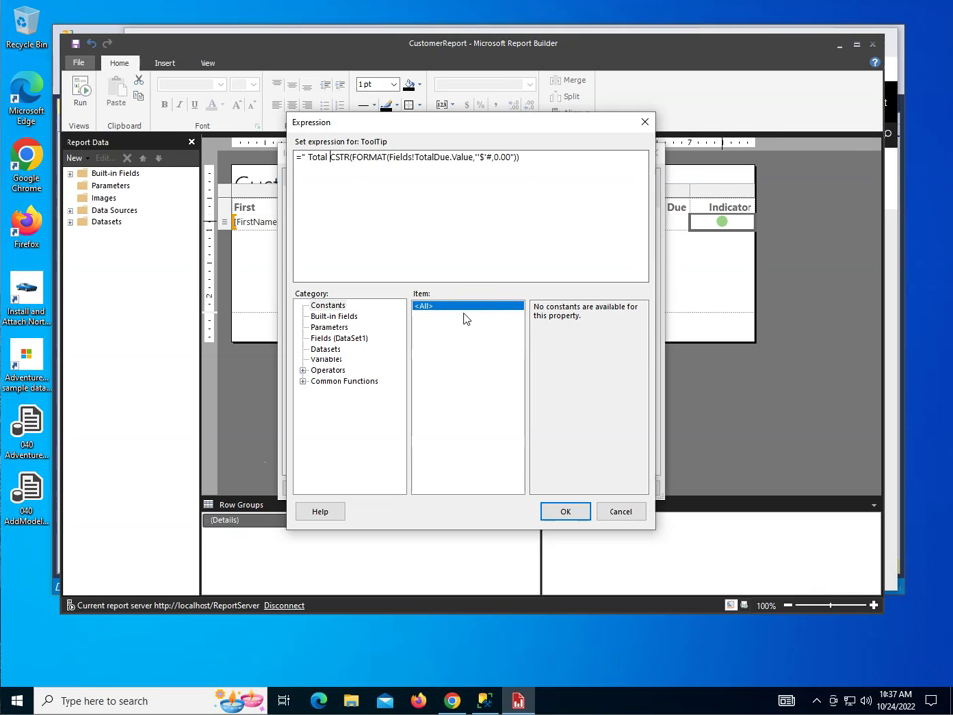
type("due: \" ")
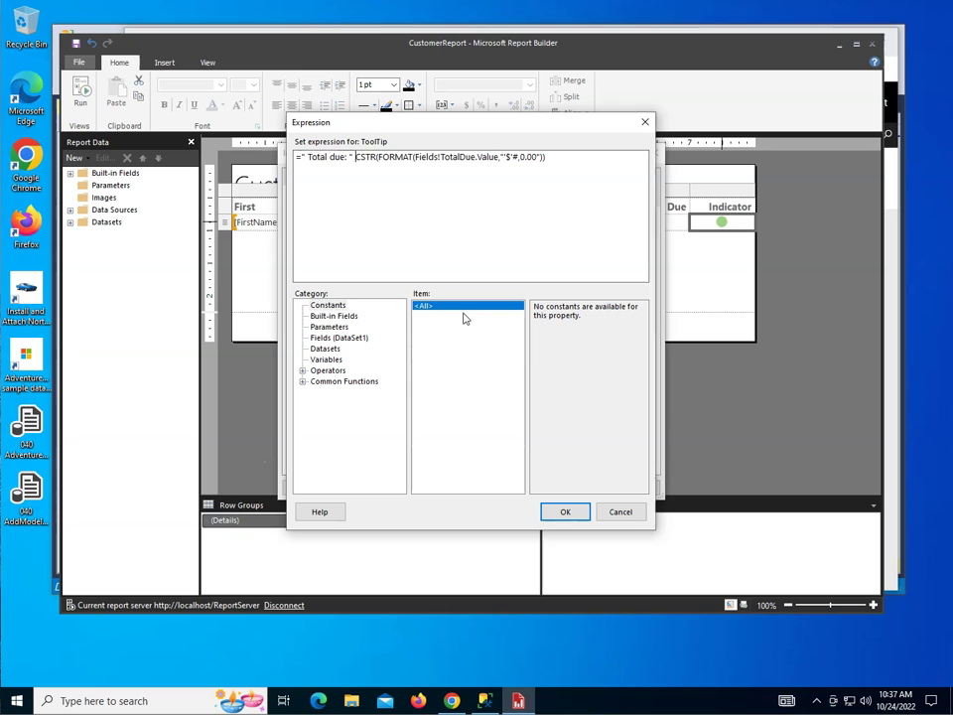
type("&")
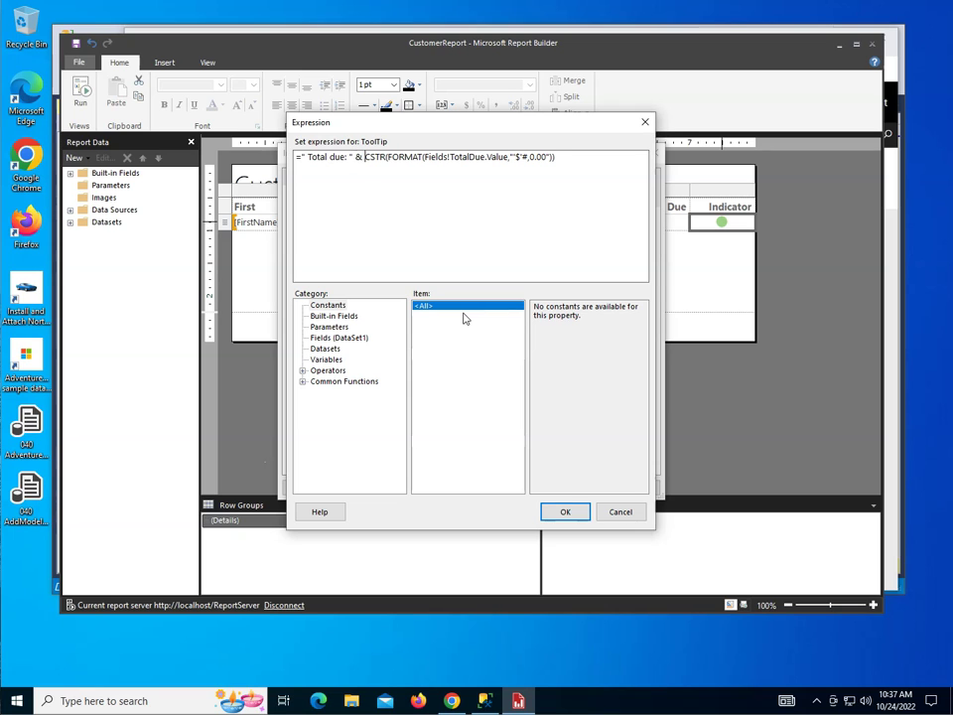
left_click(305, 157)
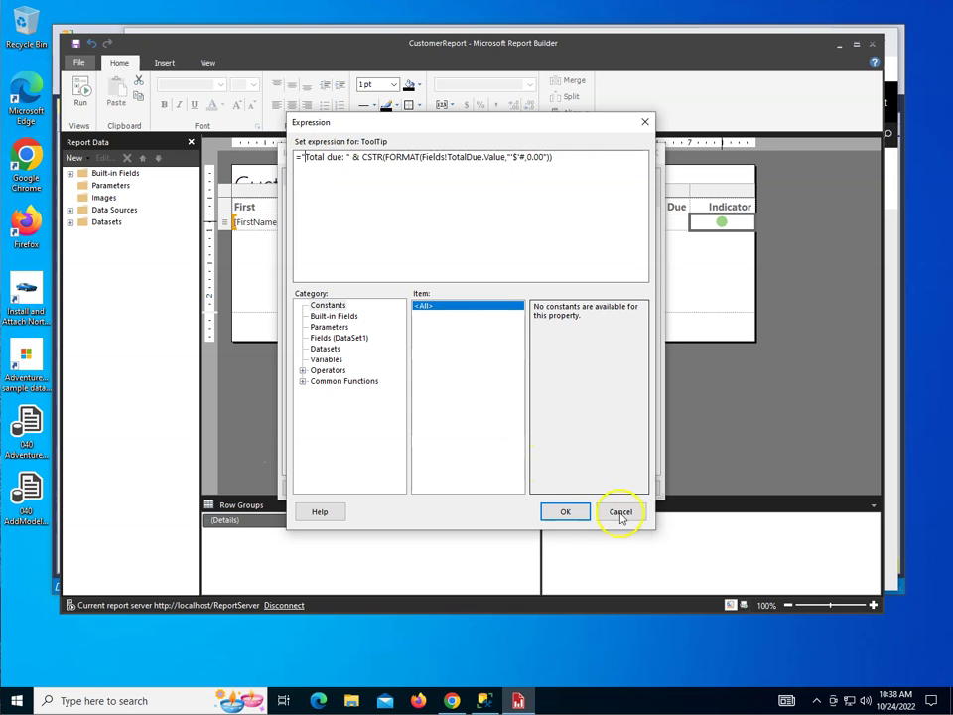
left_click(561, 511)
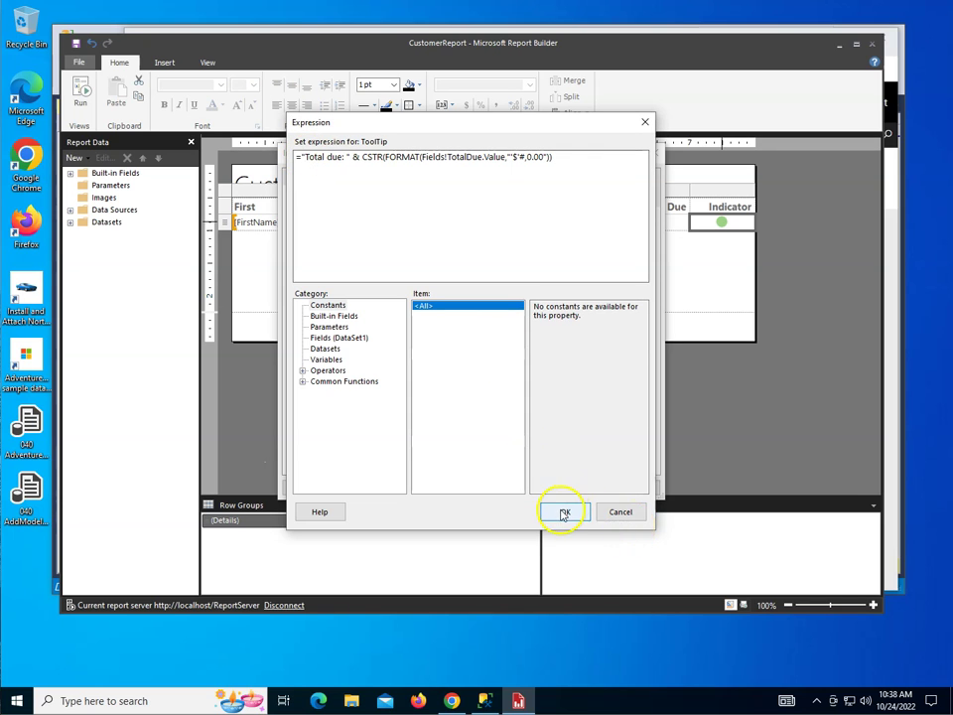
left_click(568, 487)
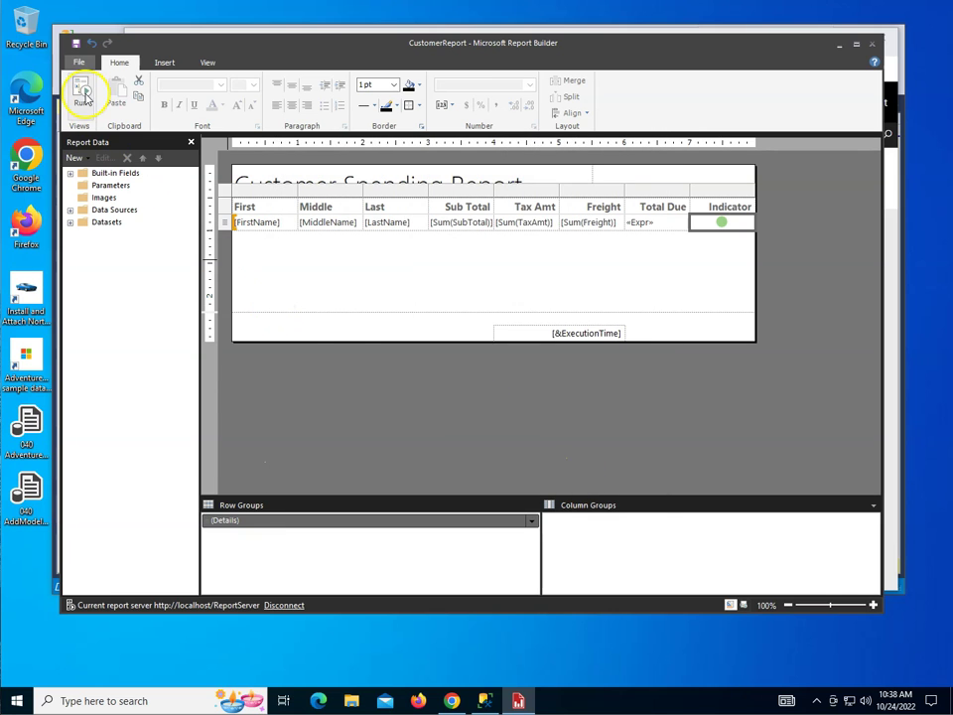
left_click(81, 93)
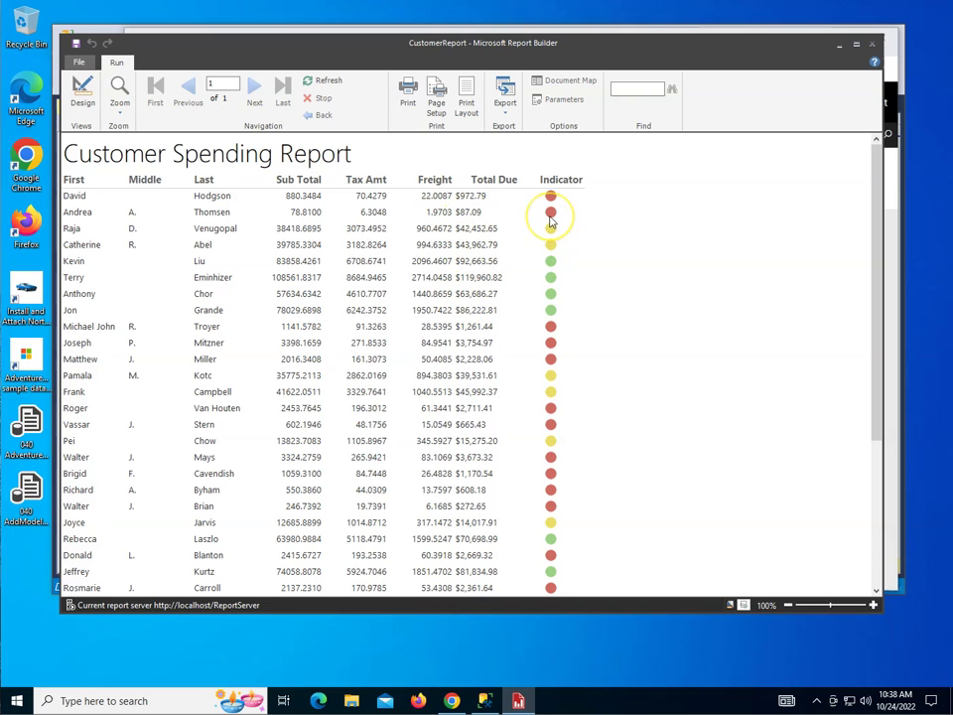
mouse_move(551, 221)
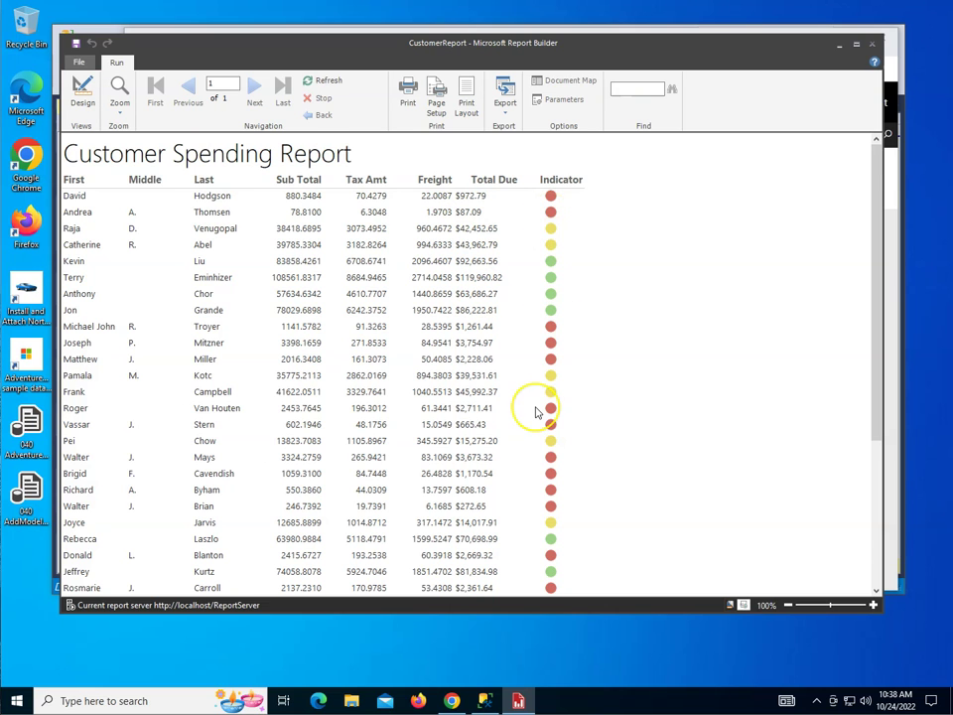
scroll(532, 411, "down", 5)
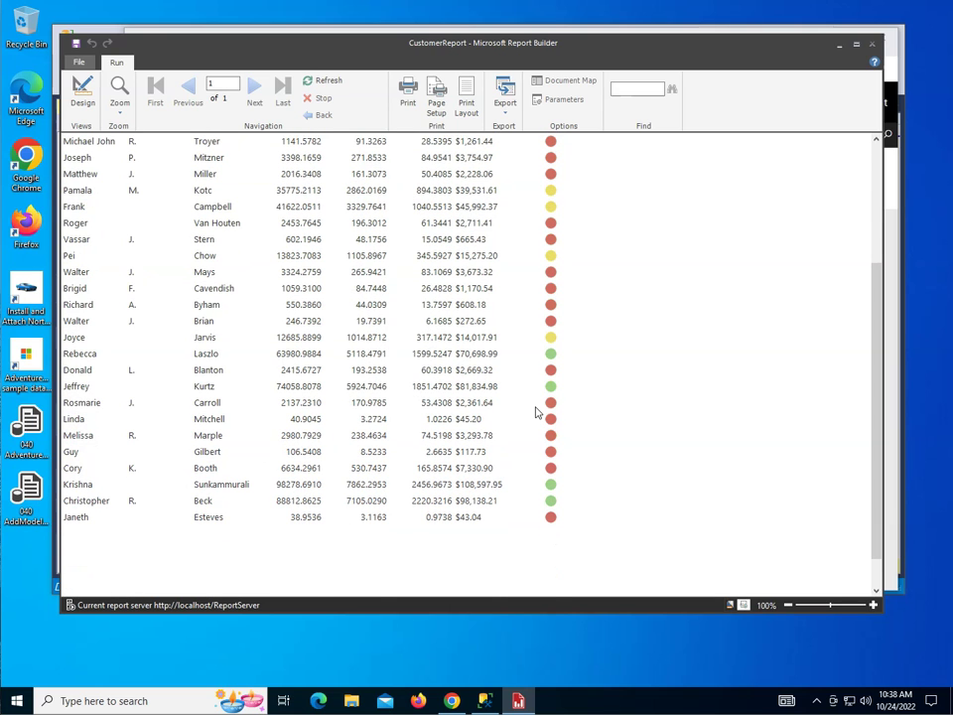
scroll(536, 411, "up", 2)
scroll(536, 411, "up", 1)
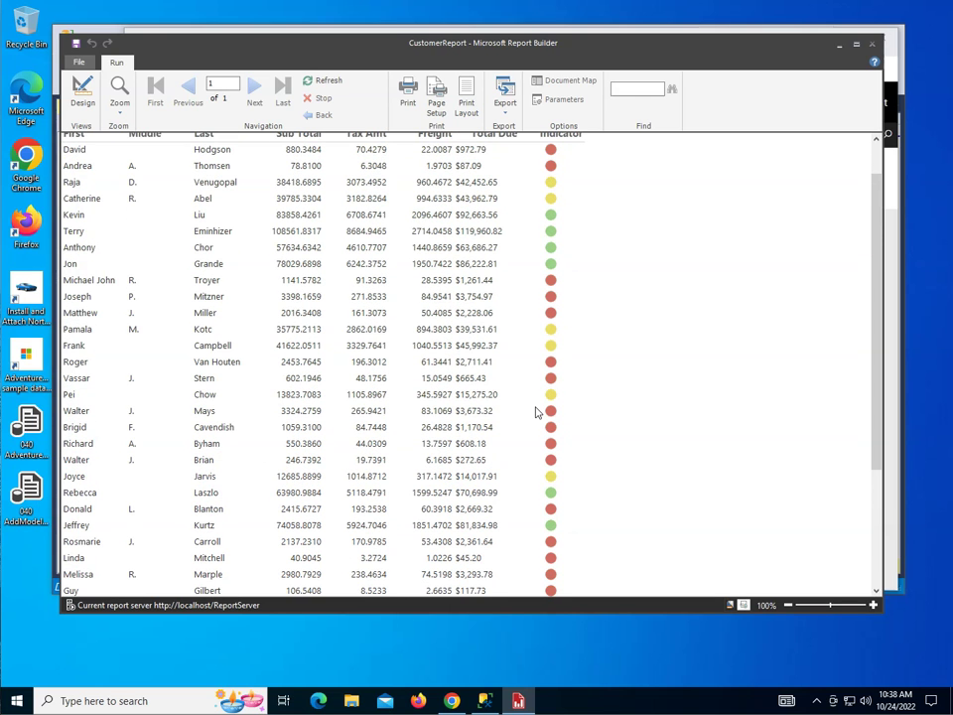
scroll(536, 411, "up", 1)
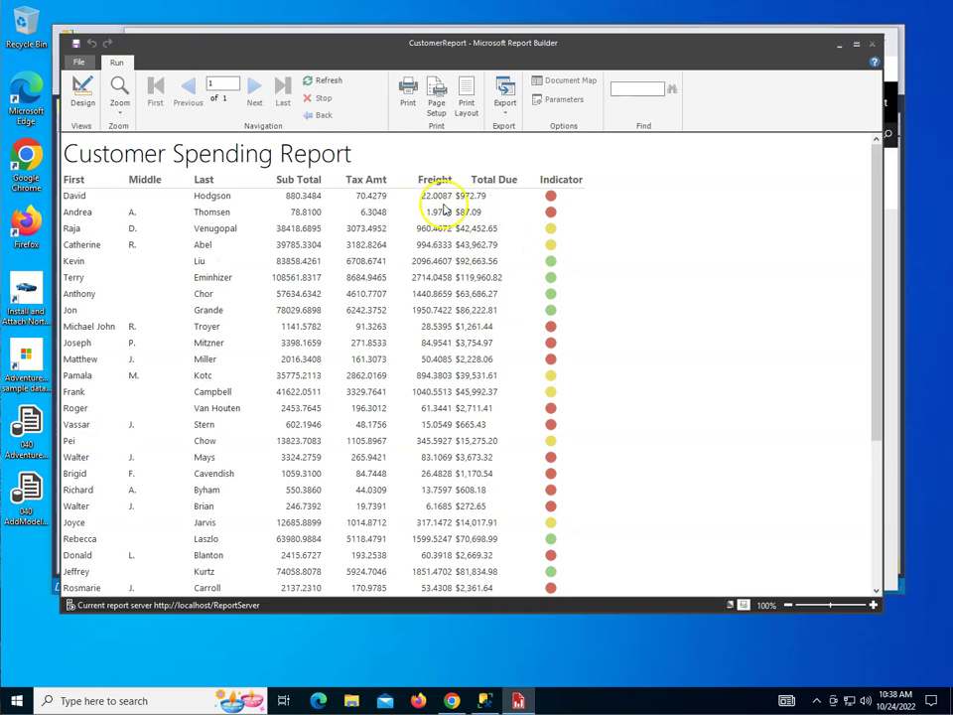
Right-align the Total Due value cell and run the report preview
left_click(81, 91)
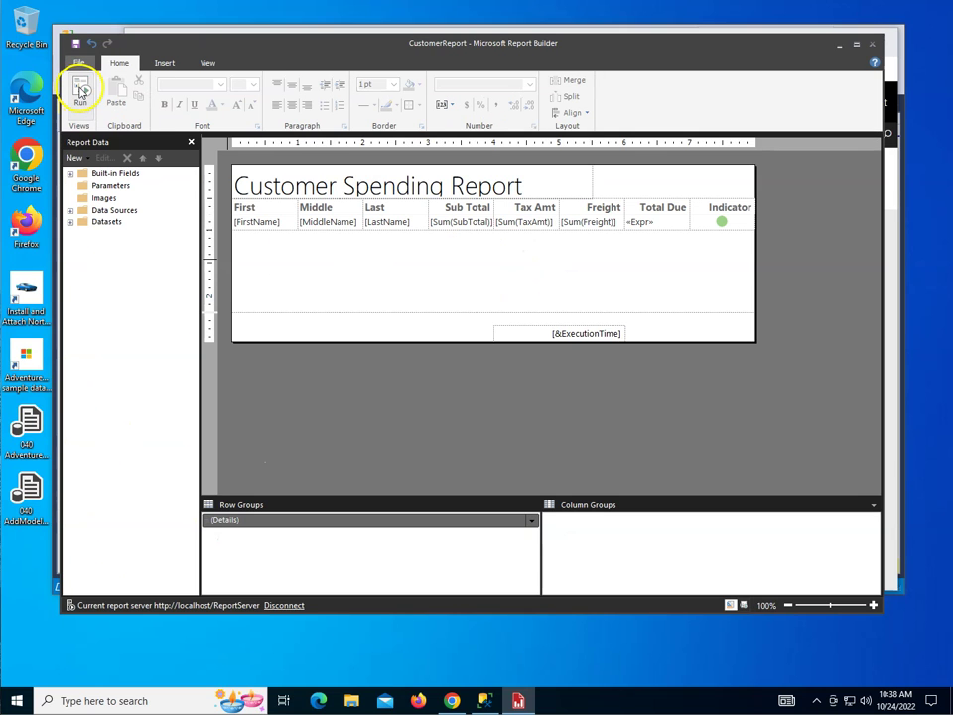
left_click(657, 222)
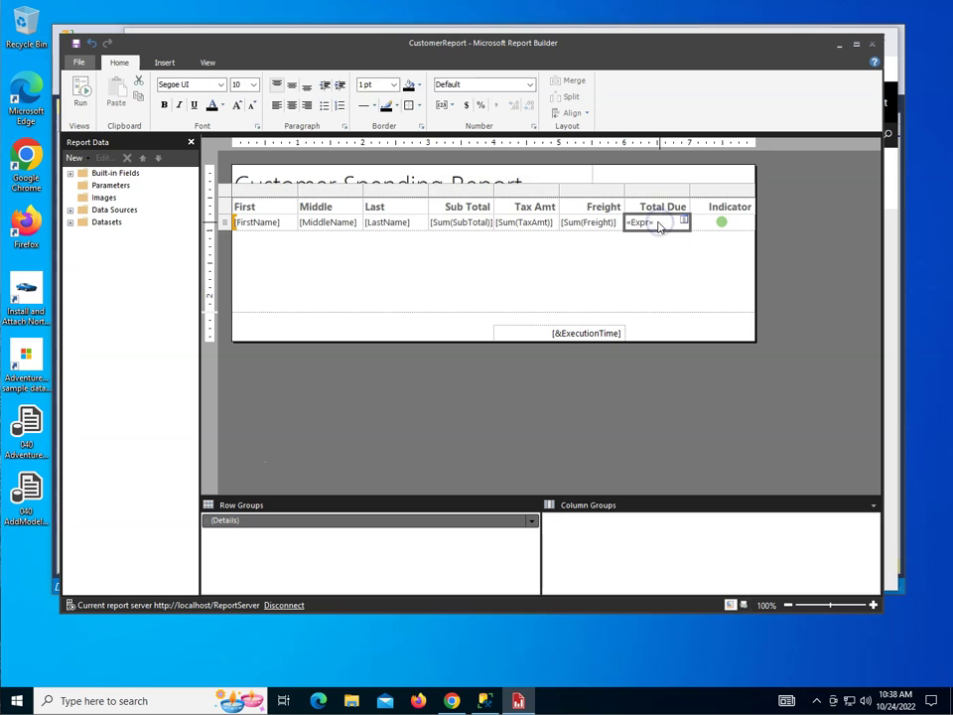
left_click(307, 106)
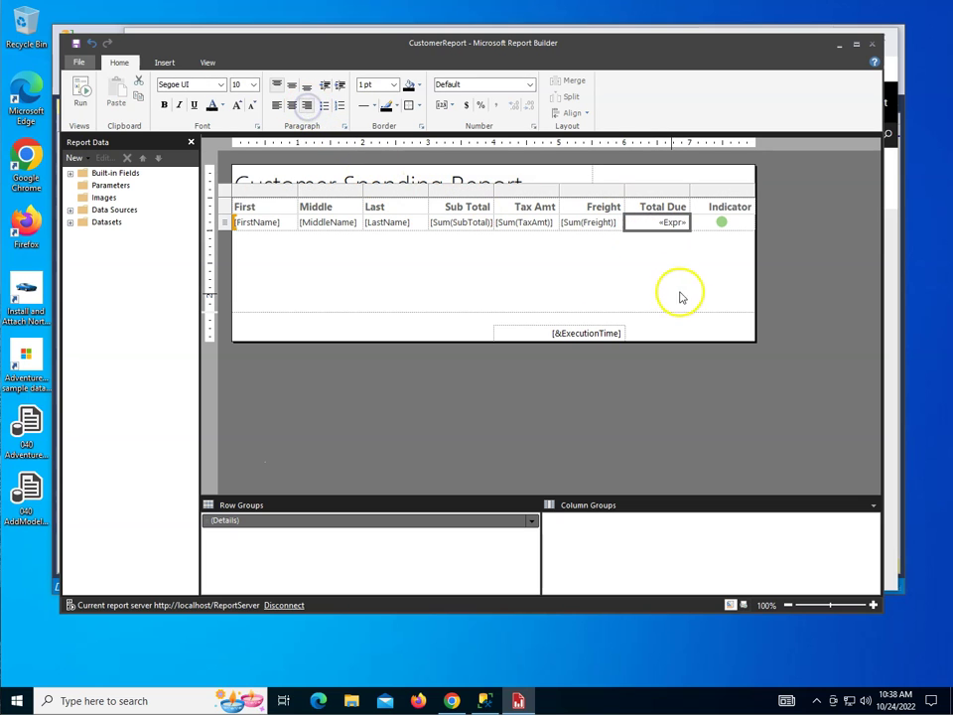
left_click(83, 94)
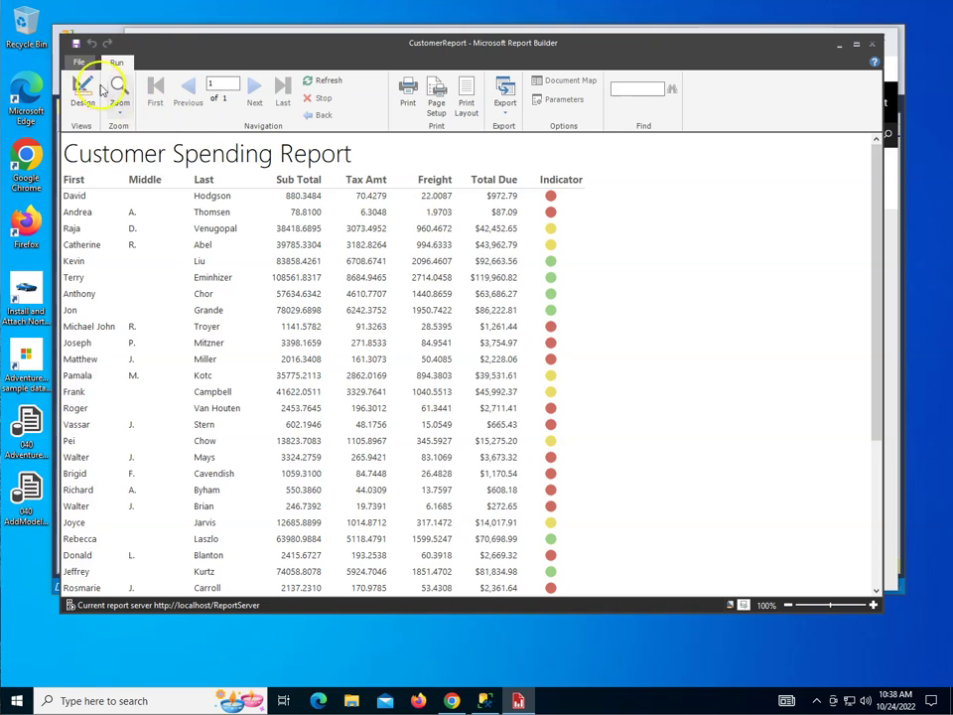
Save the report as CustomerReport on the report server, replacing the existing copy
left_click(76, 45)
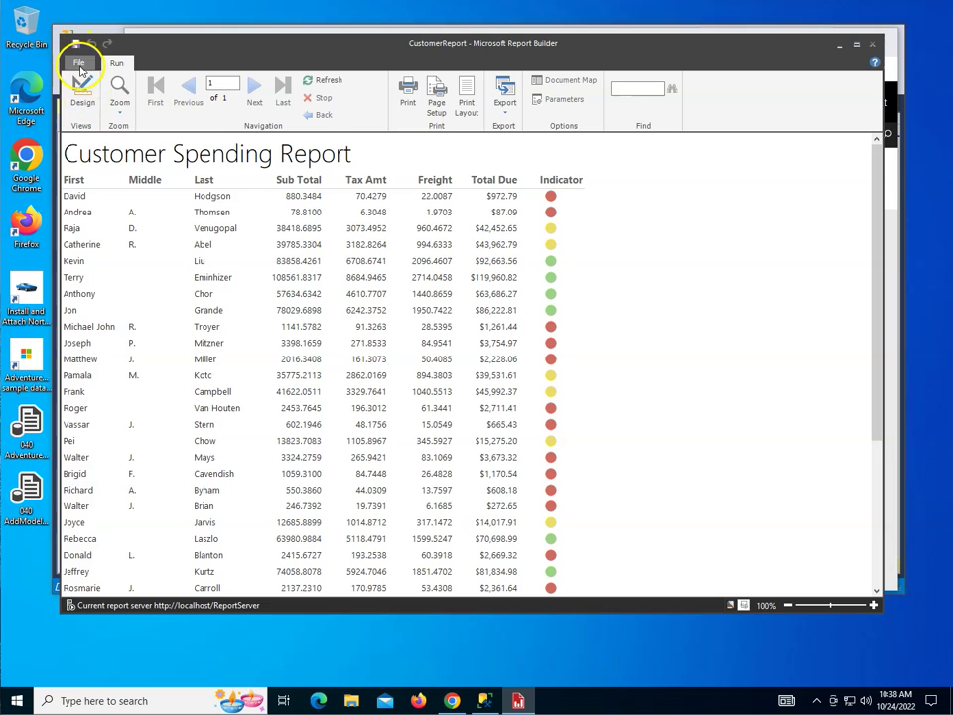
left_click(79, 62)
left_click(108, 188)
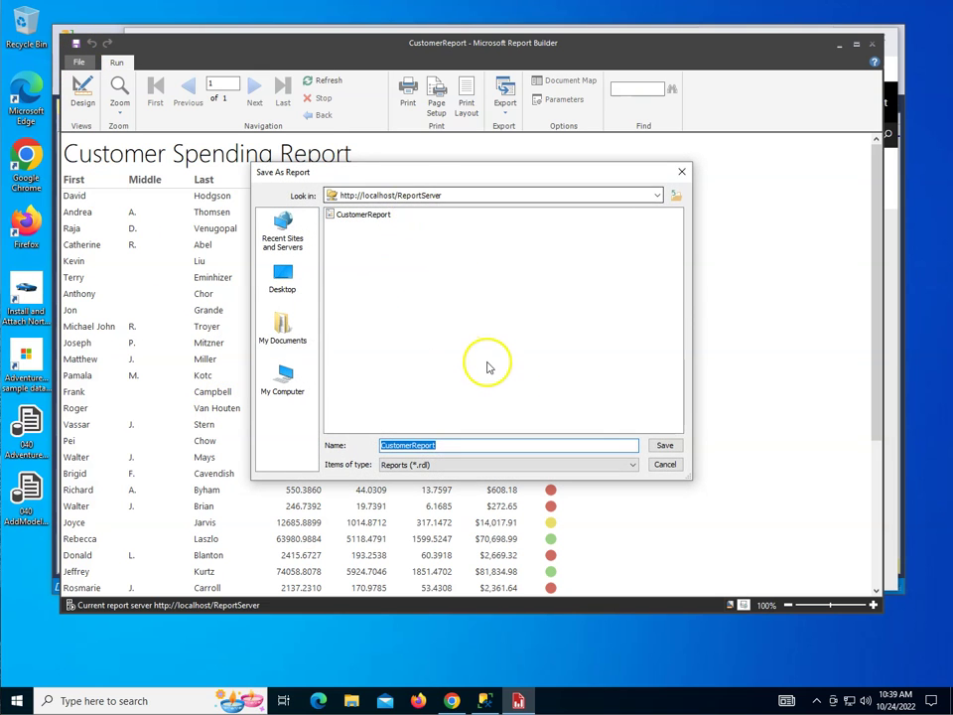
left_click(665, 443)
left_click(539, 400)
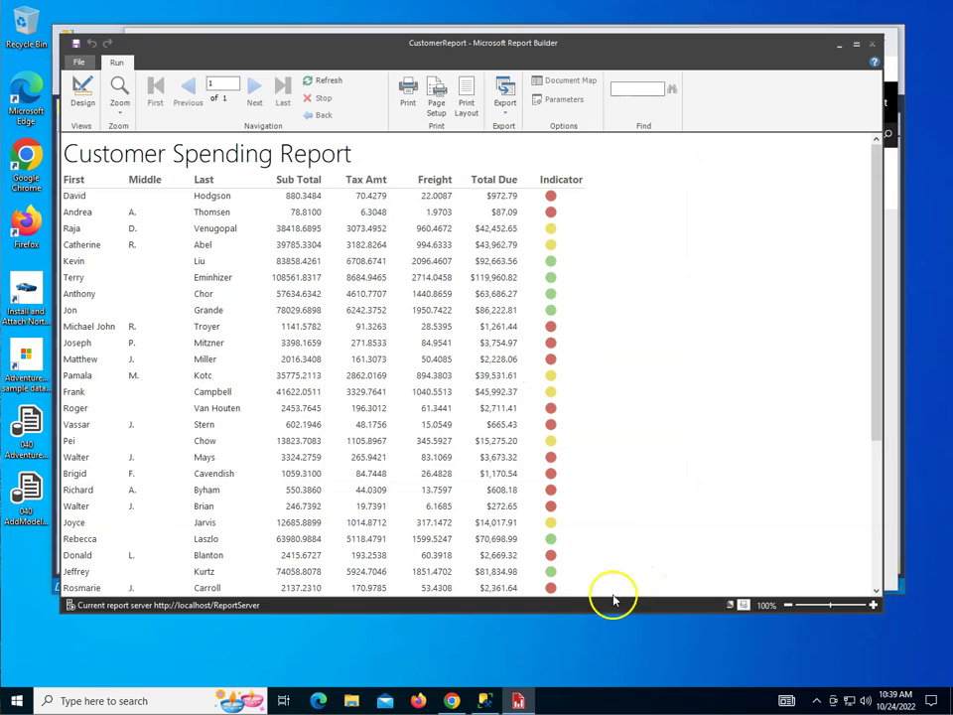
In Chrome, reload the Reporting Services portal, open CustomerReport and check an indicator's 'Total due' tooltip
left_click(451, 701)
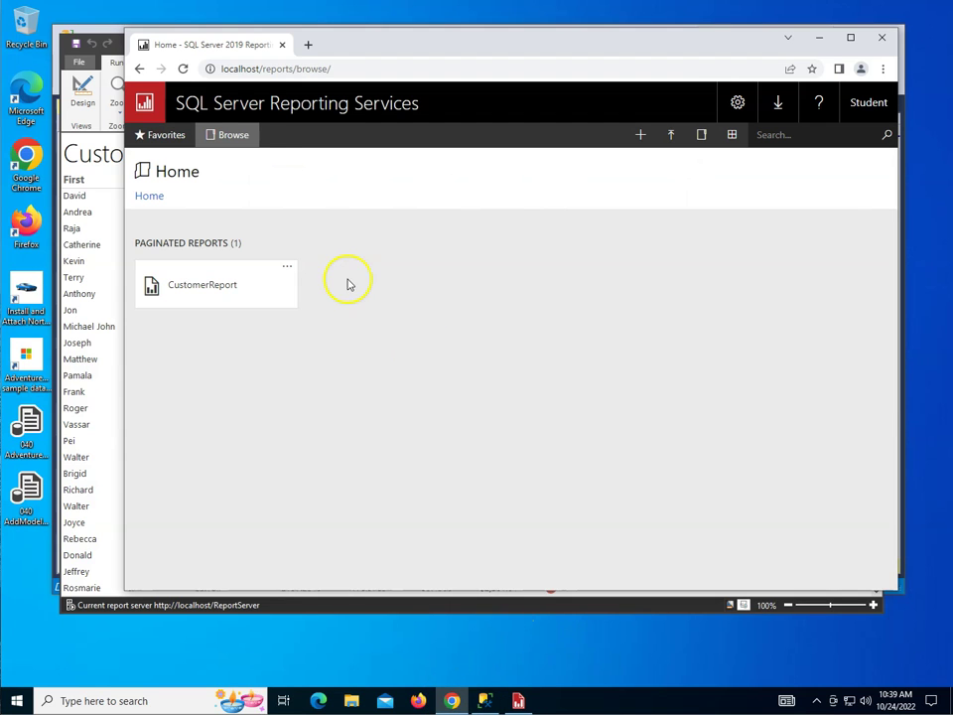
left_click(184, 70)
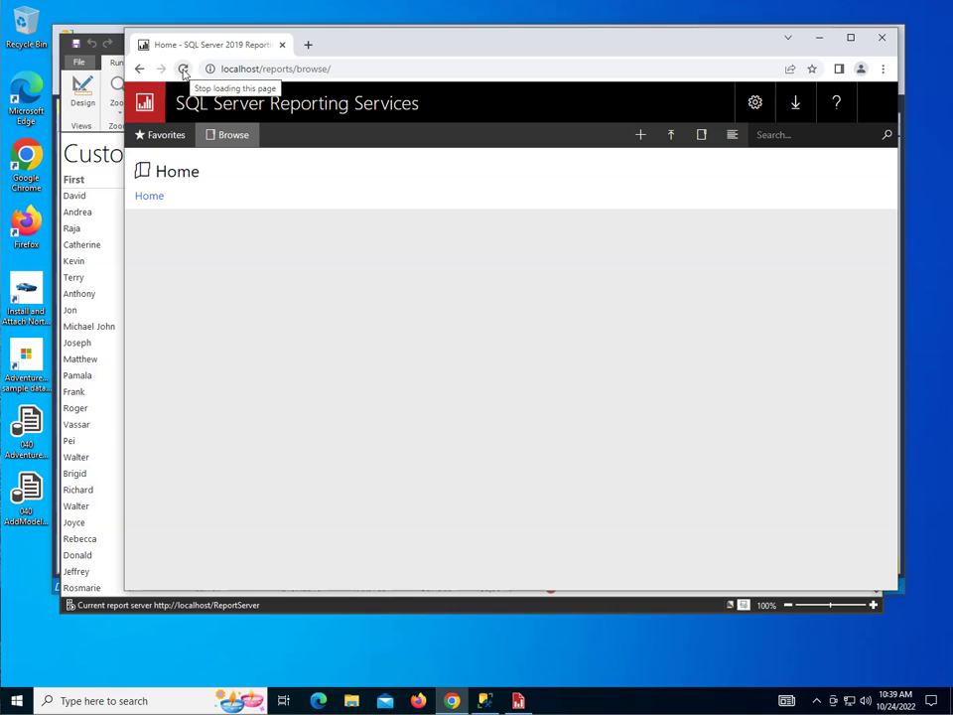
left_click(423, 322)
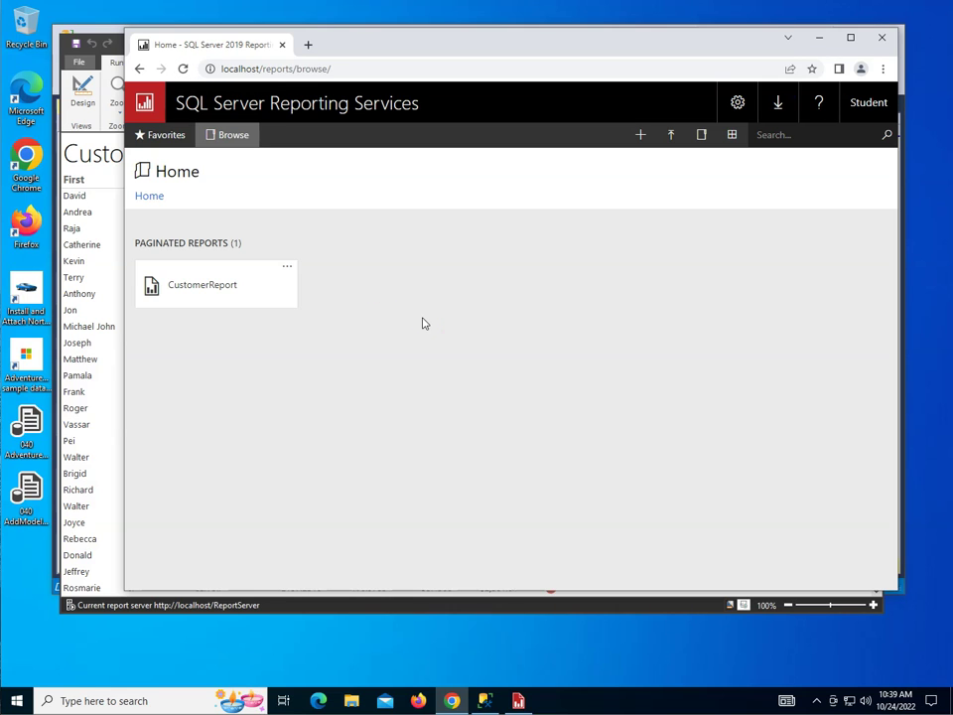
left_click(188, 286)
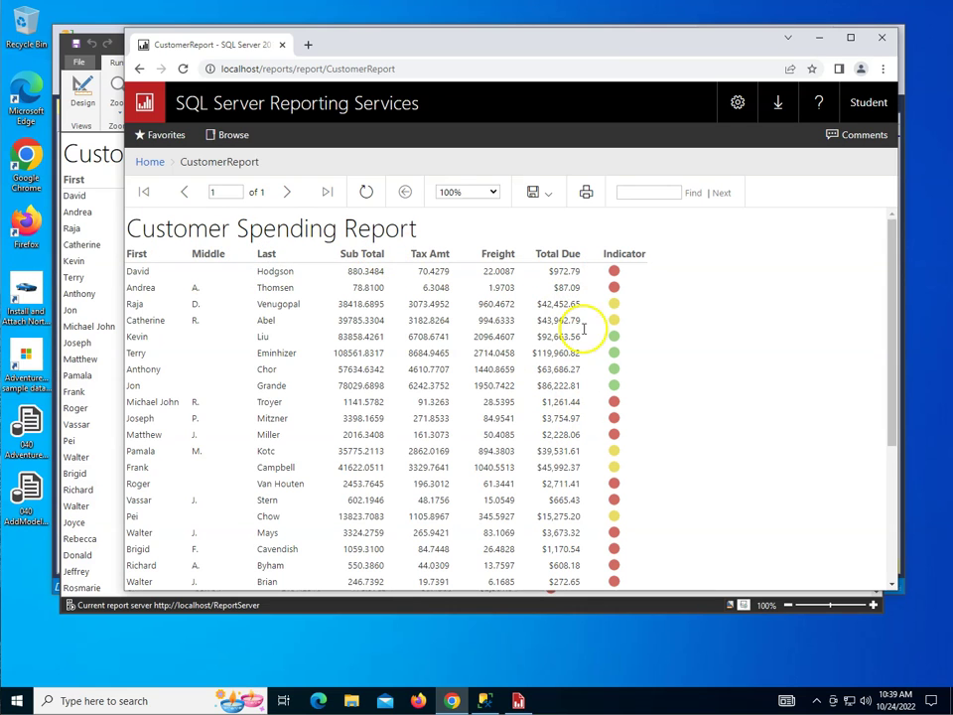
mouse_move(617, 343)
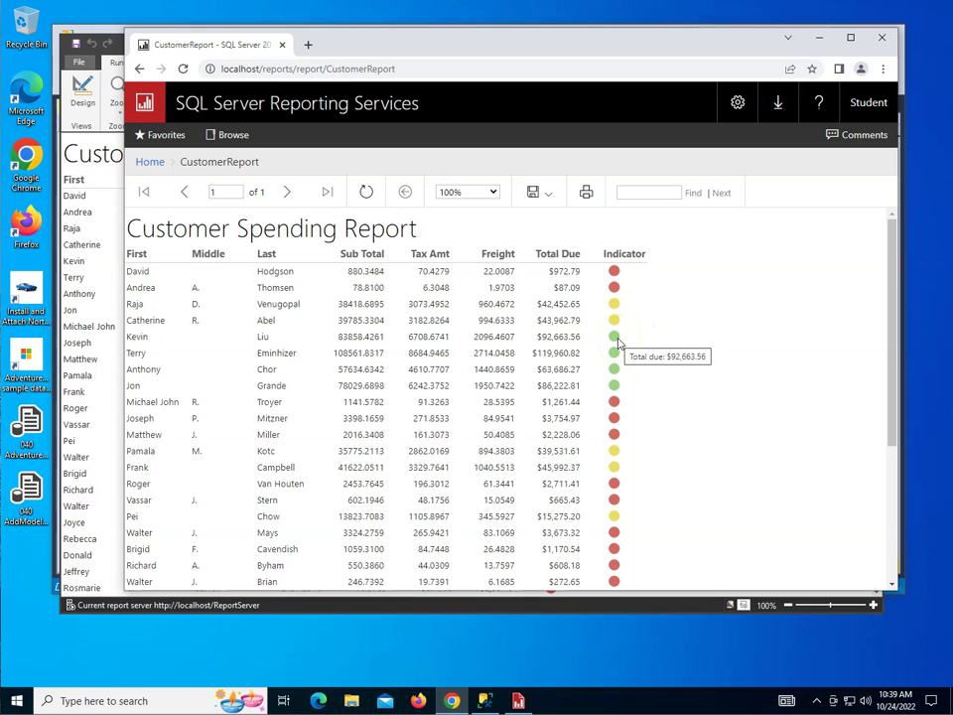